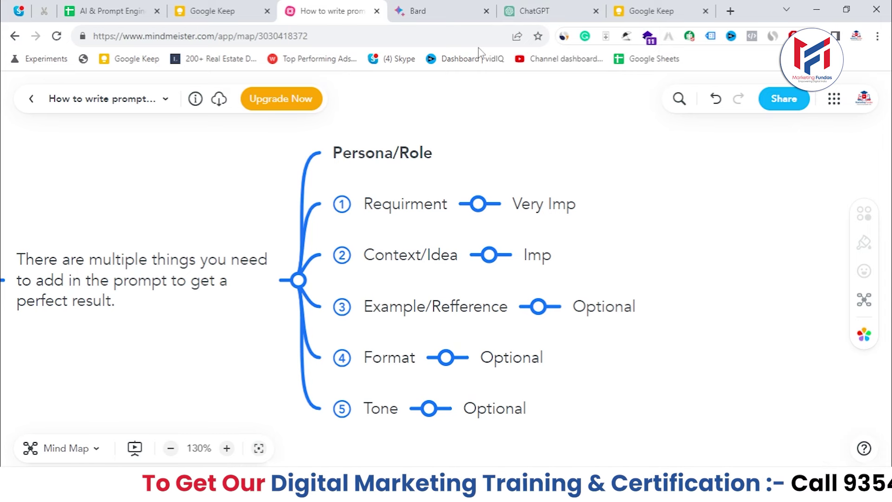
Switch to ChatGPT and extend the e-commerce brand prompt with "this content is going to be posted on our blog website"
{"action": "left_click", "coordinate": [537, 9]}
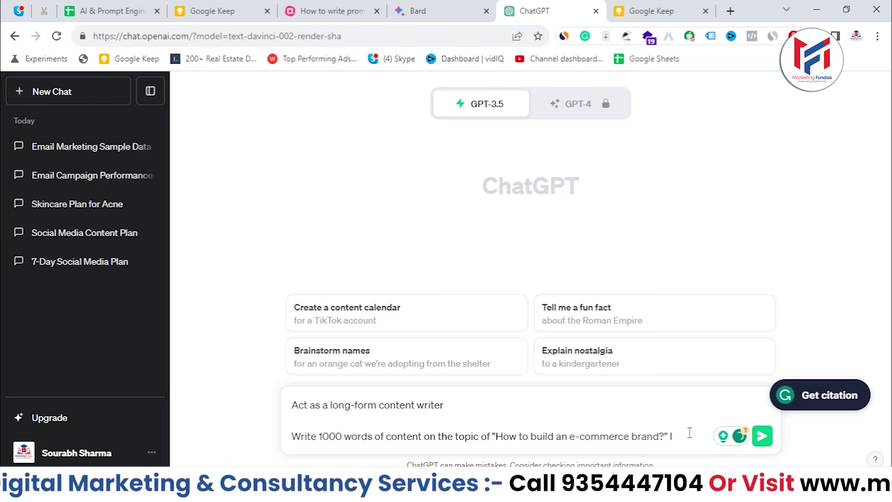
{"action": "type", "text": "this"}
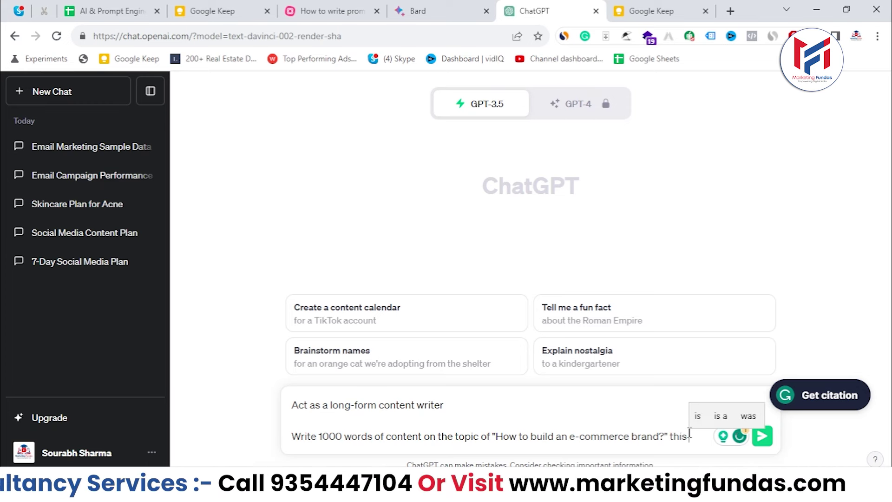
{"action": "type", "text": " content is "}
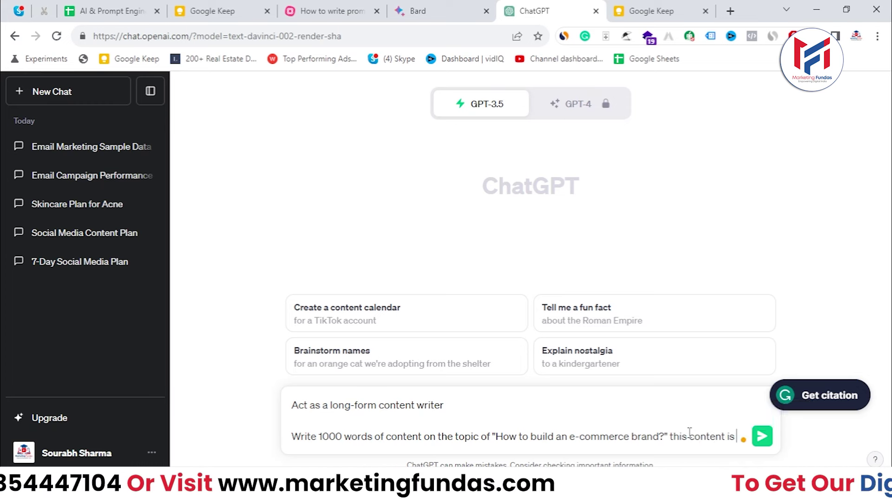
{"action": "type", "text": "going t"}
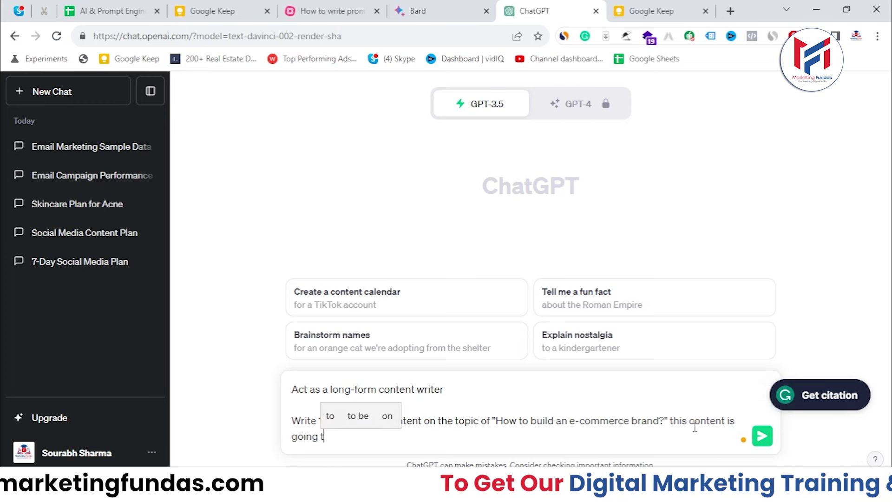
{"action": "type", "text": "o be p"}
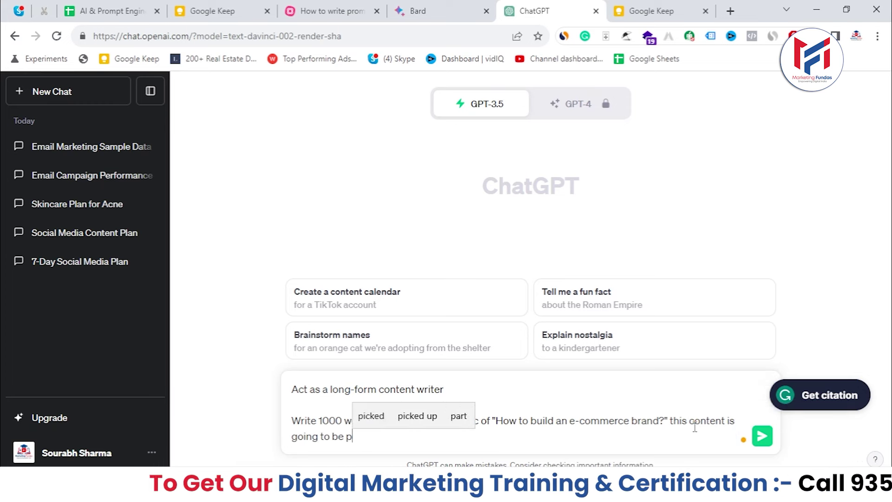
{"action": "type", "text": "osted on you"}
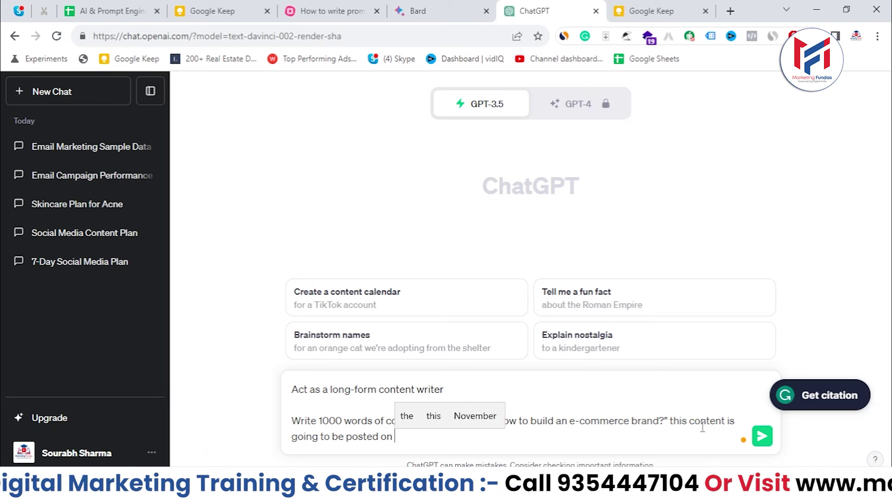
{"action": "key", "text": "BackSpace"}
{"action": "key", "text": "BackSpace"}
{"action": "key", "text": "BackSpace"}
{"action": "type", "text": "our blog"}
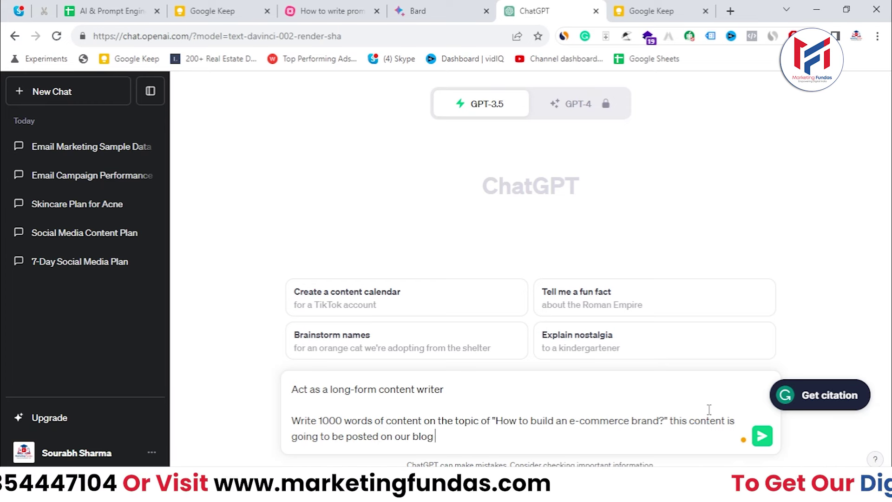
{"action": "type", "text": " websit"}
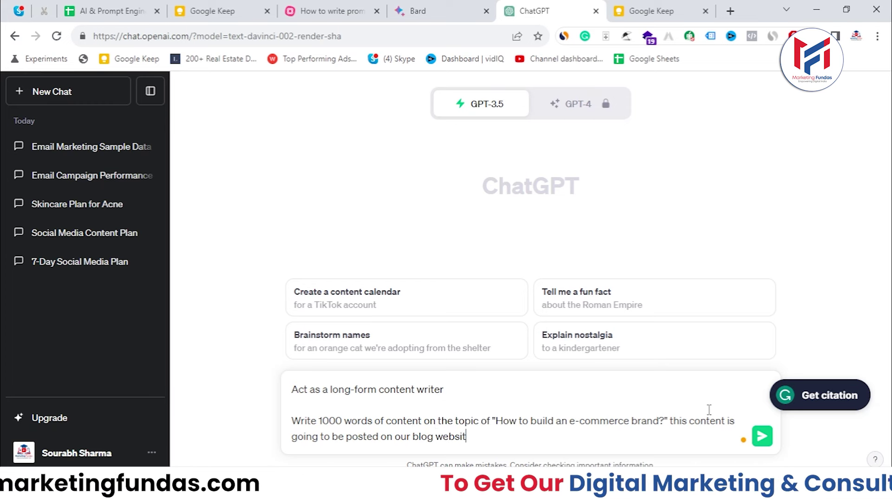
Continue the prompt by describing the blog's audience with "which has more then 1 million monthly visitor"
{"action": "type", "text": "e wh"}
{"action": "type", "text": "ci"}
{"action": "key", "text": "BackSpace"}
{"action": "key", "text": "BackSpace"}
{"action": "type", "text": "ich has"}
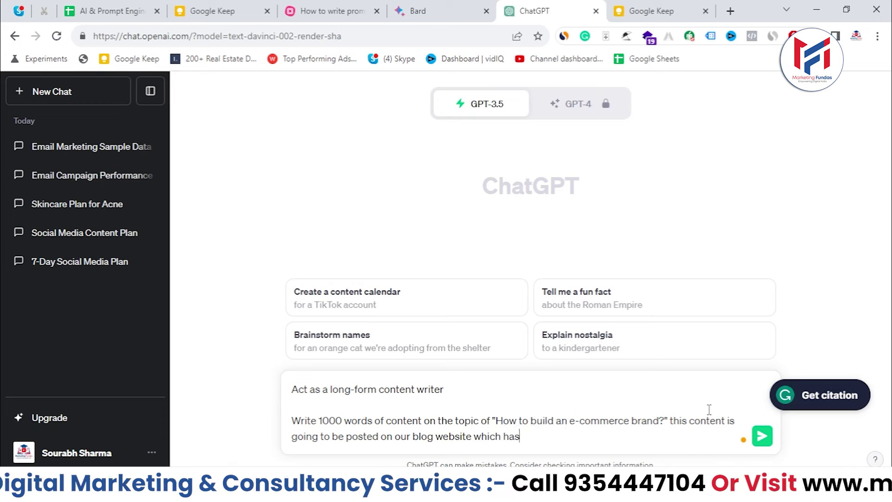
{"action": "type", "text": " more then "}
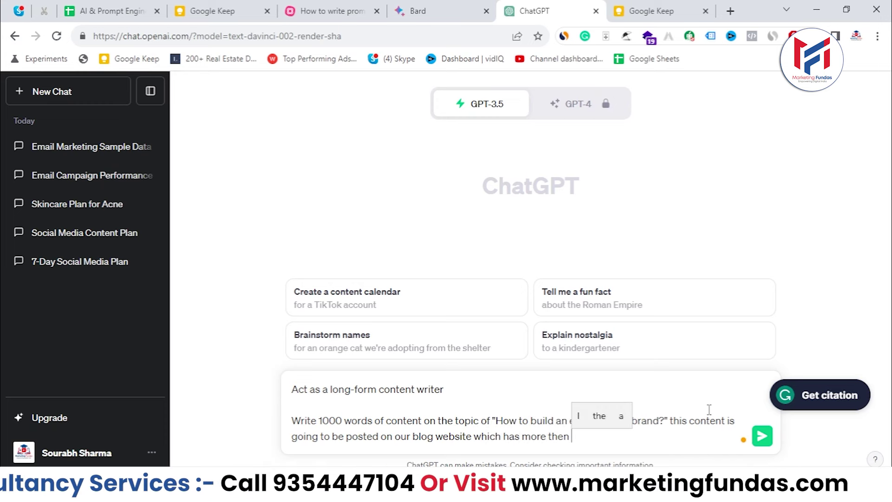
{"action": "type", "text": "1"}
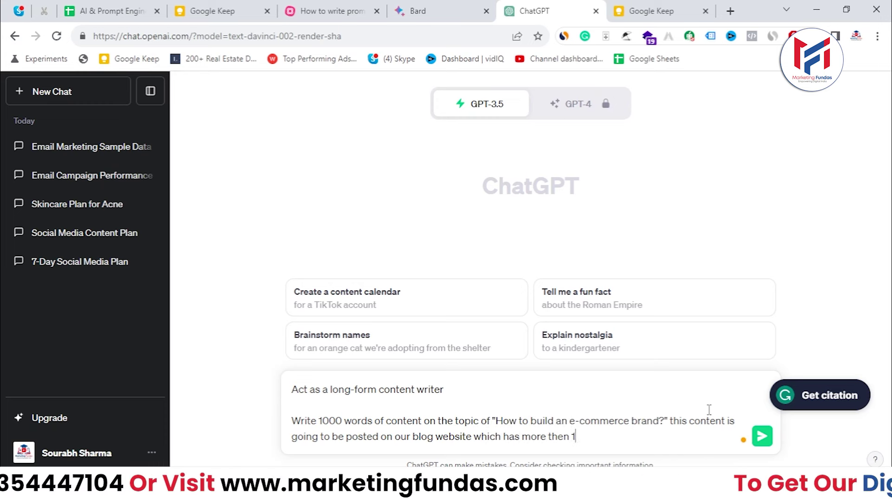
{"action": "type", "text": " millio"}
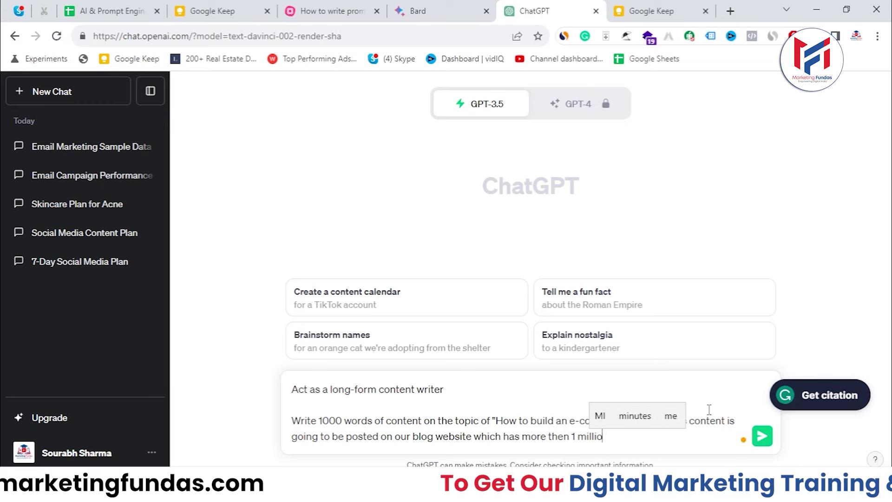
{"action": "type", "text": "n monthl"}
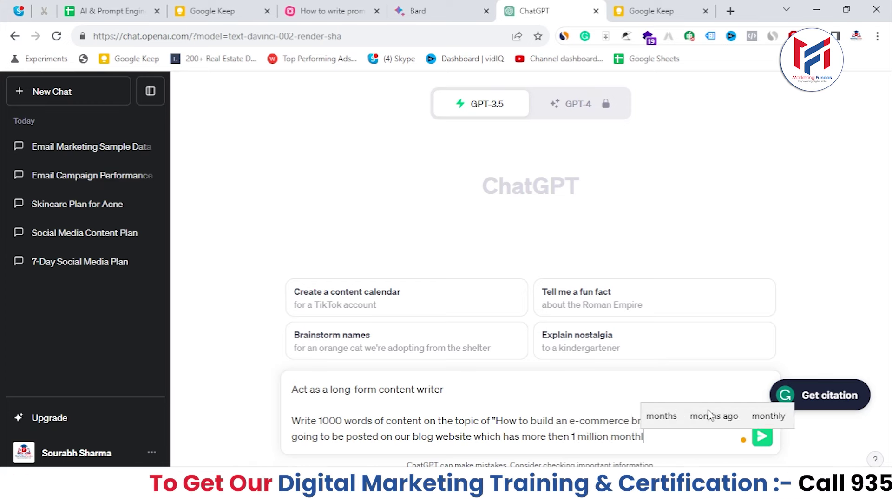
{"action": "type", "text": "y visi"}
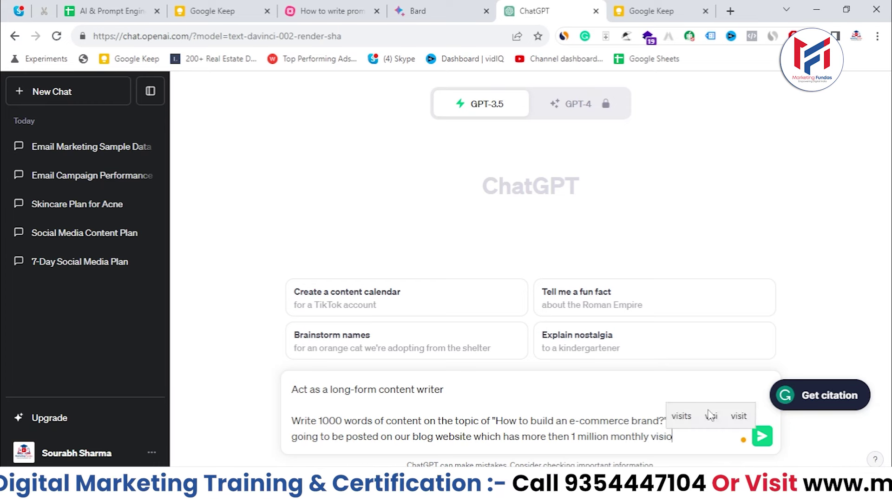
{"action": "type", "text": "tor "}
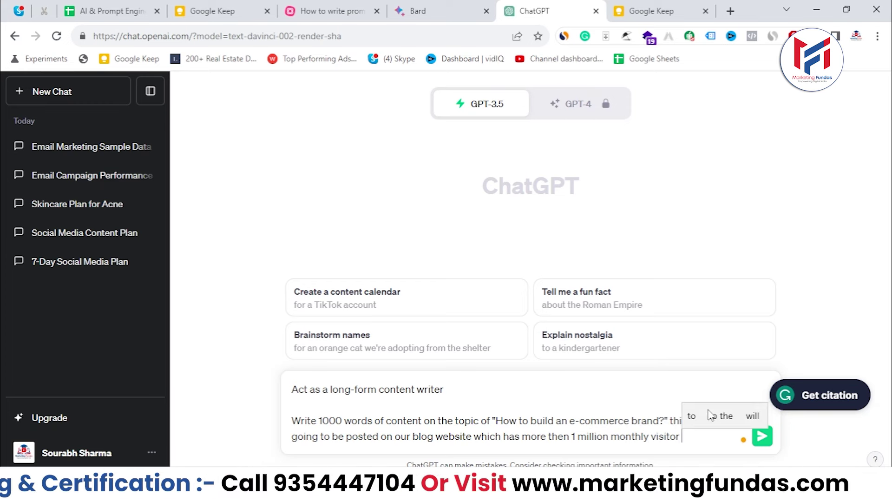
Add the site's niche to the prompt: "and our website is totally talks about digital marketing and digital skills."
{"action": "type", "text": "and"}
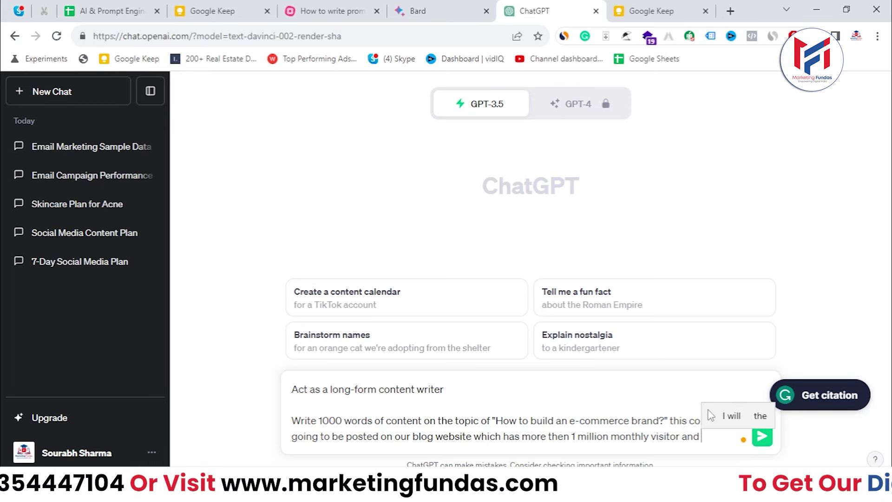
{"action": "type", "text": " our"}
{"action": "type", "text": " website i"}
{"action": "type", "text": "s "}
{"action": "type", "text": "to"}
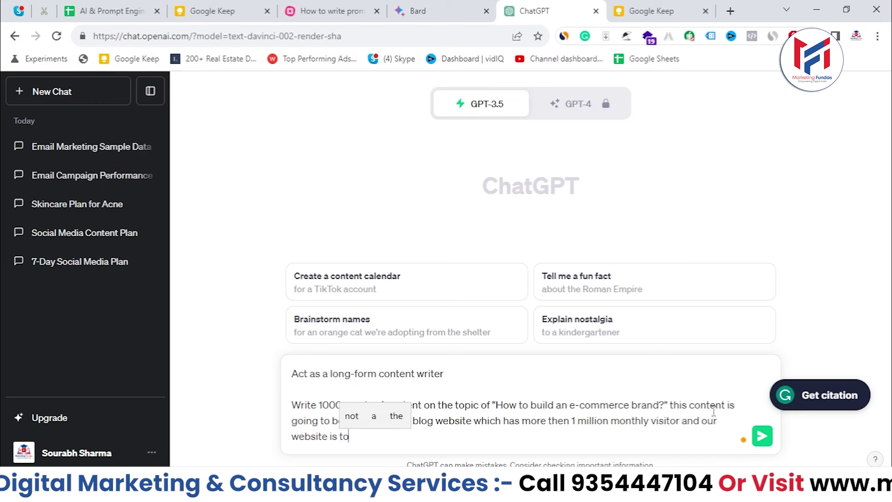
{"action": "type", "text": "tall"}
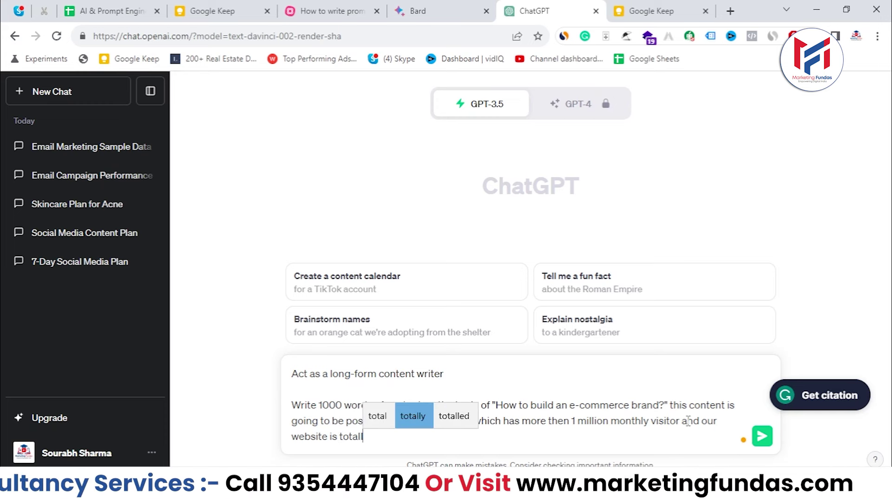
{"action": "type", "text": "y talk"}
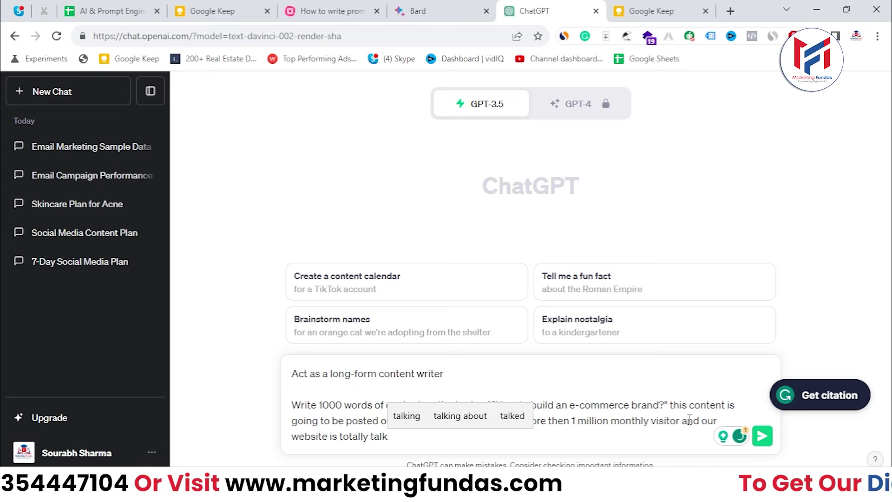
{"action": "type", "text": "s about di"}
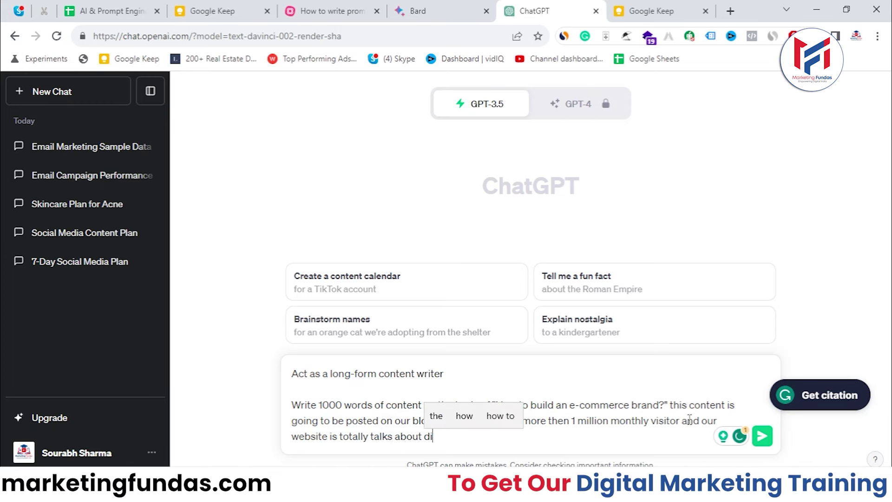
{"action": "type", "text": "gital makr"}
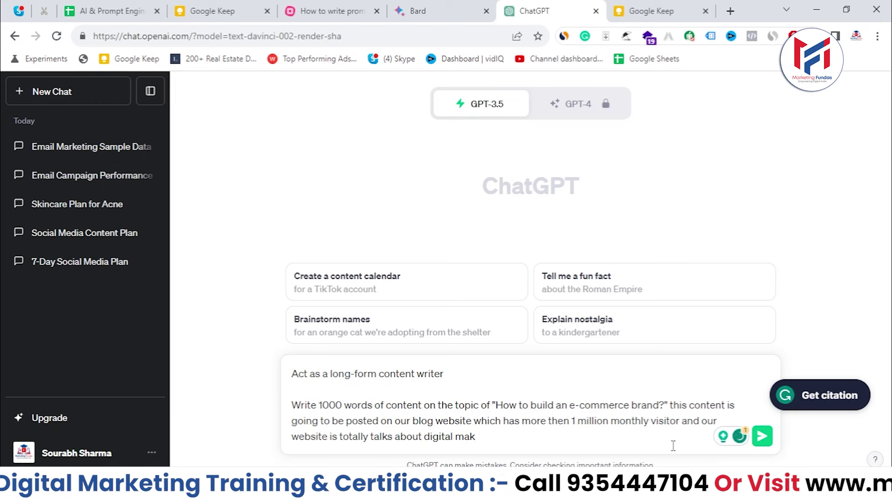
{"action": "key", "text": "BackSpace"}
{"action": "type", "text": "rketing and s"}
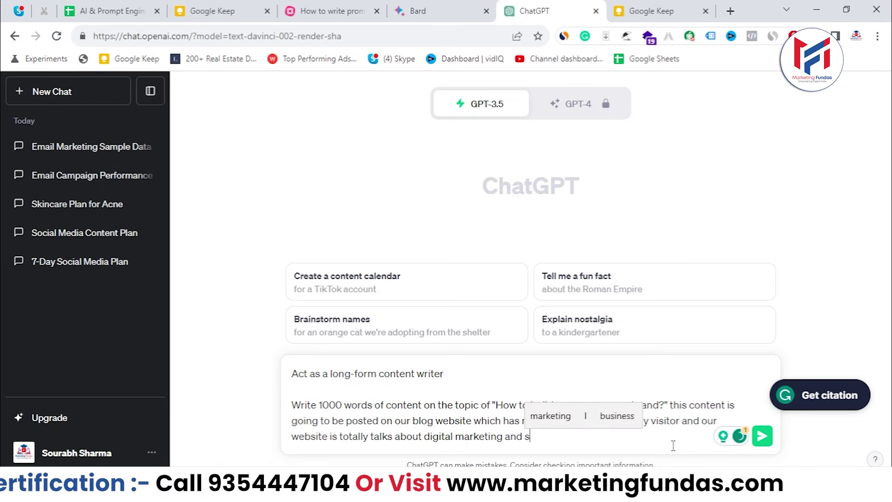
{"action": "key", "text": "BackSpace"}
{"action": "type", "text": "digitak"}
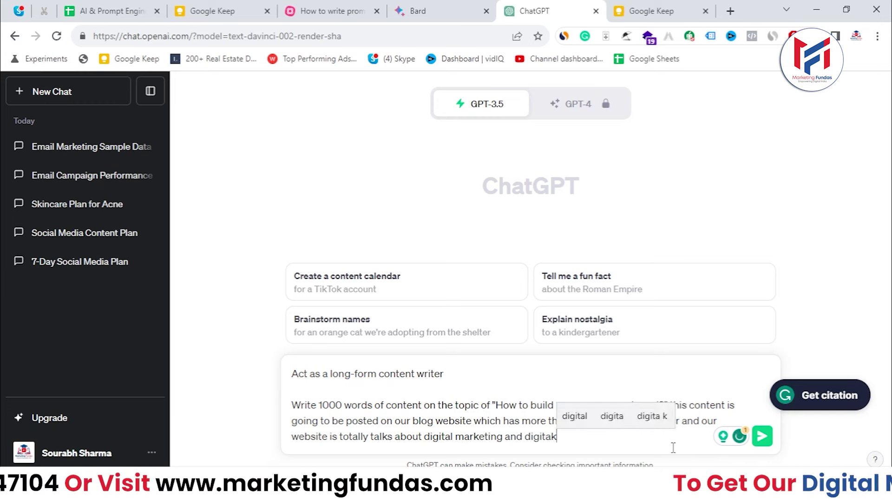
{"action": "key", "text": "BackSpace"}
{"action": "type", "text": "l "}
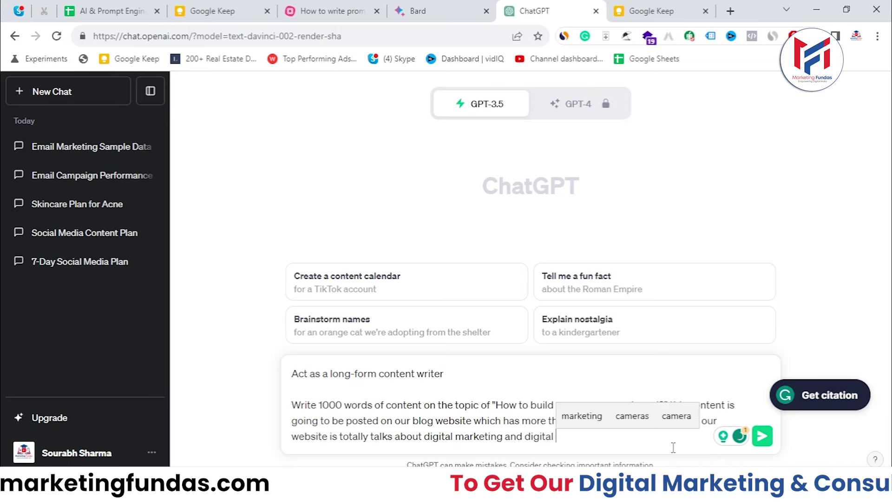
{"action": "type", "text": "skills."}
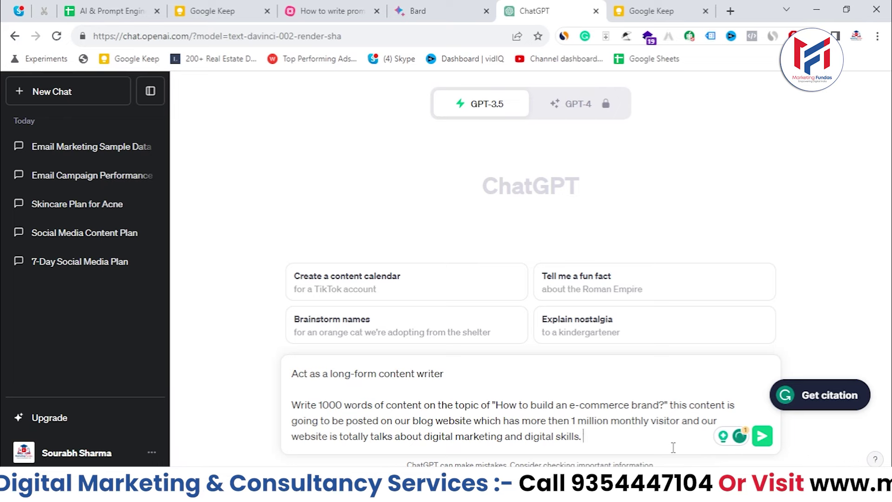
Consult the prompt-elements mind map, then correct "then" to "than" and "visitor" to "visitors" in the ChatGPT prompt
{"action": "left_click", "coordinate": [333, 11]}
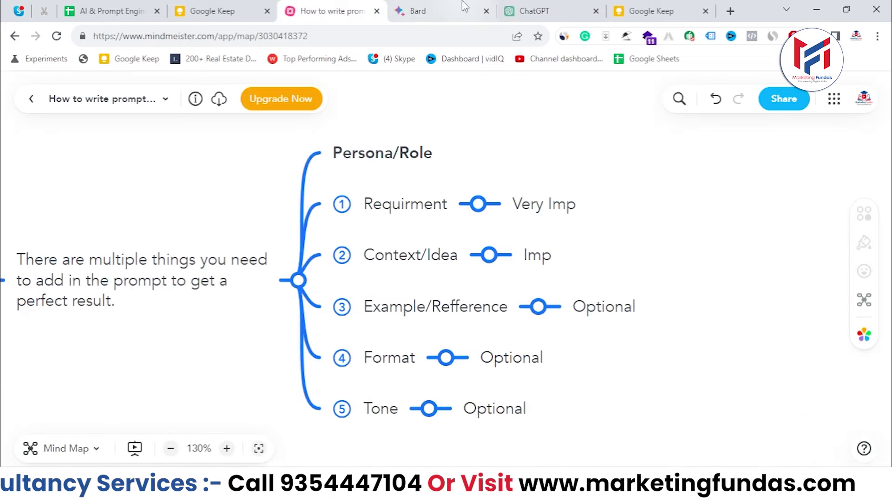
{"action": "left_click", "coordinate": [513, 11]}
{"action": "mouse_move", "coordinate": [558, 421]}
{"action": "left_click", "coordinate": [565, 352]}
{"action": "mouse_move", "coordinate": [647, 426]}
{"action": "left_click", "coordinate": [669, 353]}
{"action": "left_click", "coordinate": [612, 440]}
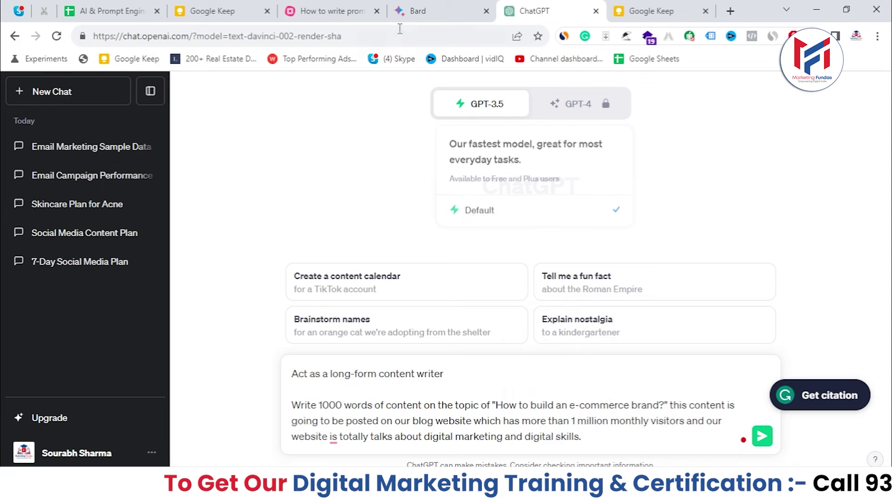
Check the tone element in the prompt mind map, then extend the ChatGPT prompt with "Also, make sure that you are"
{"action": "left_click", "coordinate": [332, 10]}
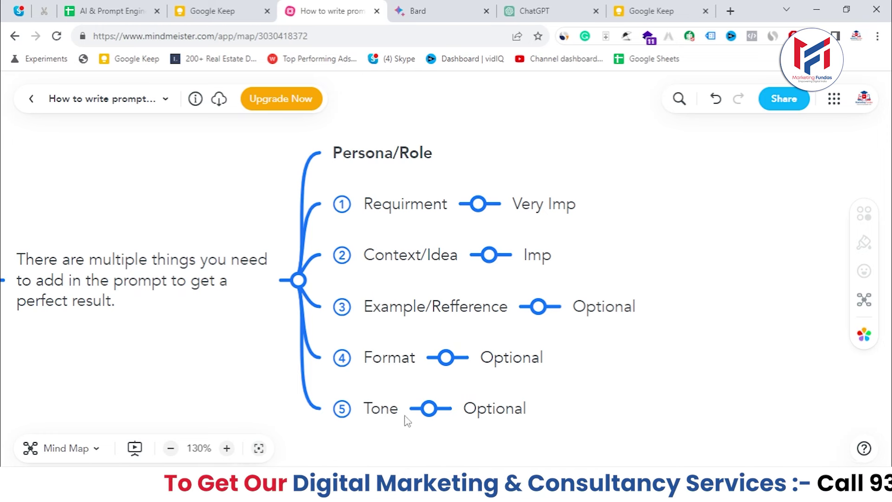
{"action": "left_click", "coordinate": [514, 6]}
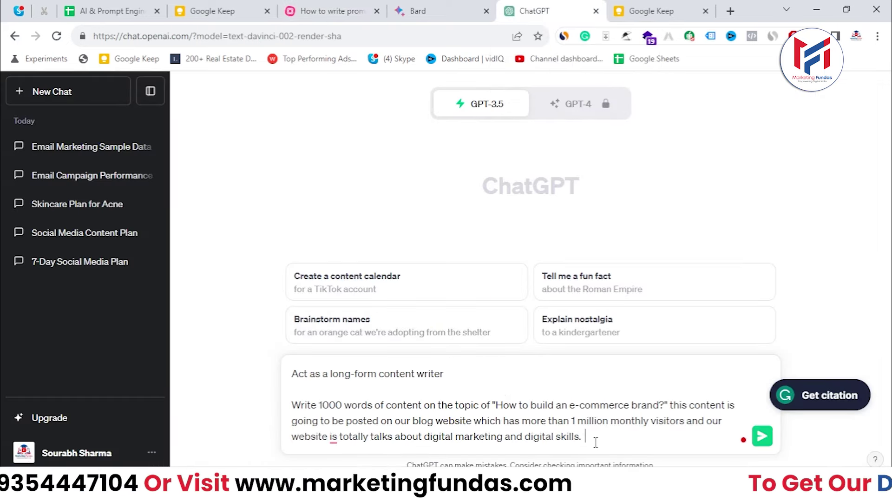
{"action": "type", "text": "Also, yo"}
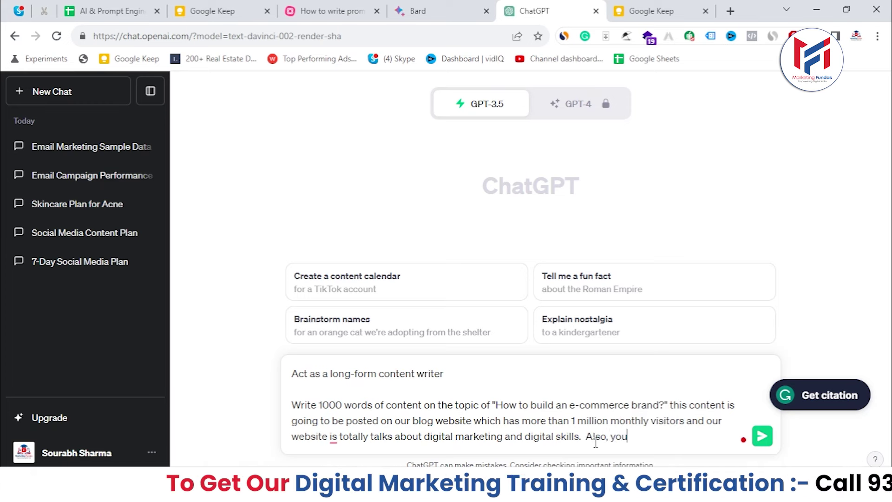
{"action": "type", "text": "u"}
{"action": "key", "text": "BackSpace"}
{"action": "type", "text": "m"}
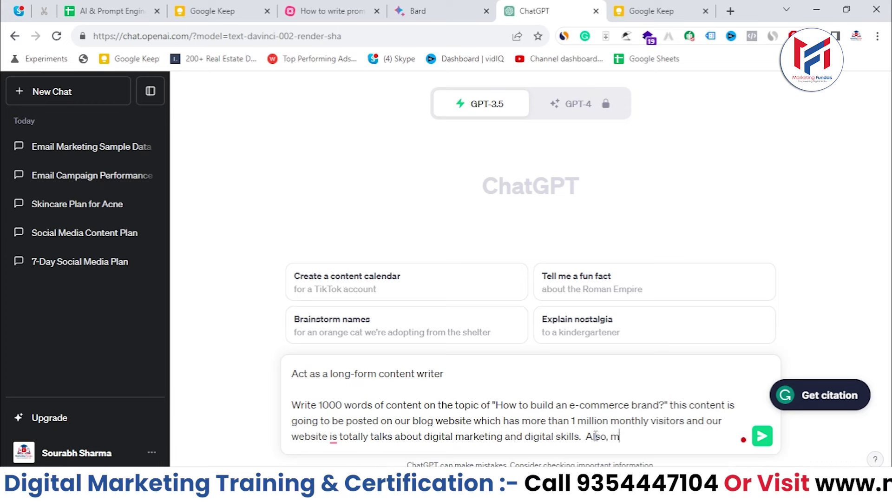
{"action": "type", "text": "ake sure that you"}
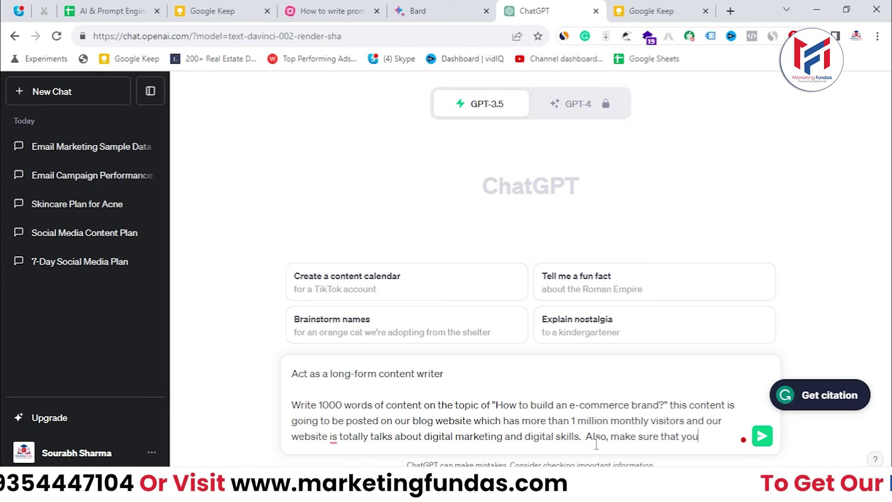
{"action": "type", "text": " are"}
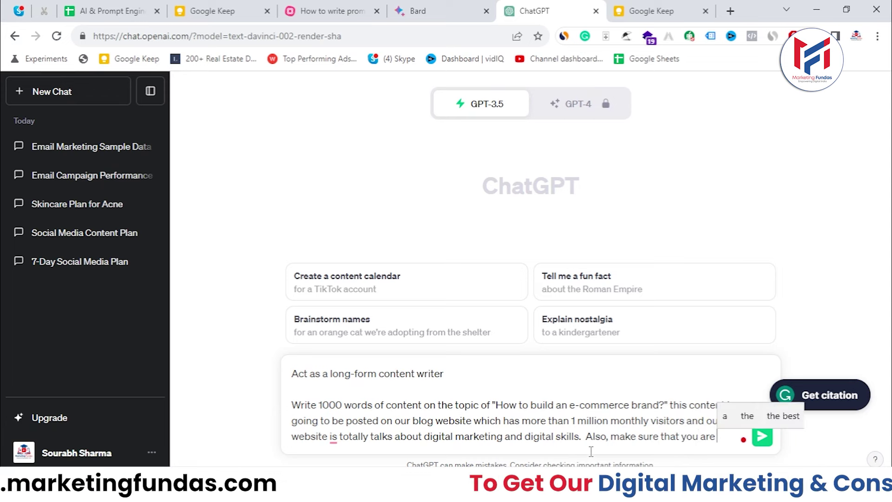
Complete the prompt's tone instruction with "using a knowledgeable person like tone."
{"action": "type", "text": " usi"}
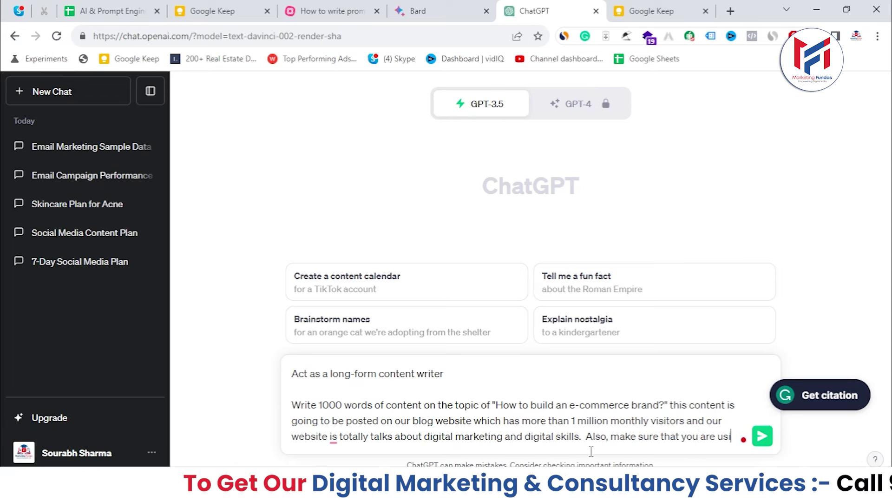
{"action": "type", "text": "ng a know"}
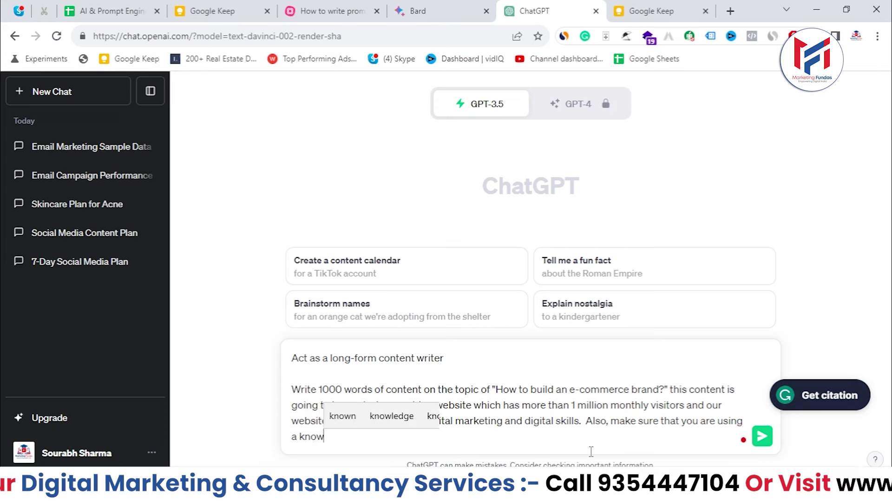
{"action": "type", "text": "lodgeb"}
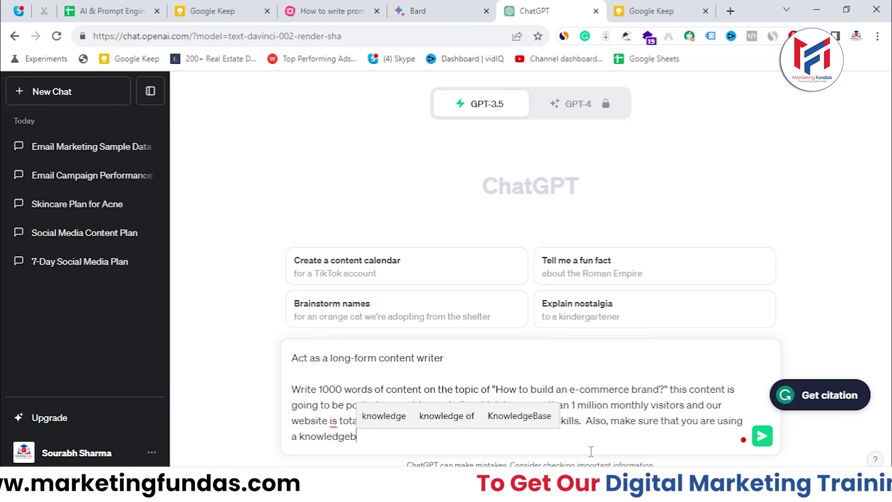
{"action": "type", "text": "le"}
{"action": "key", "text": "Up"}
{"action": "key", "text": "Return"}
{"action": "type", "text": "person li"}
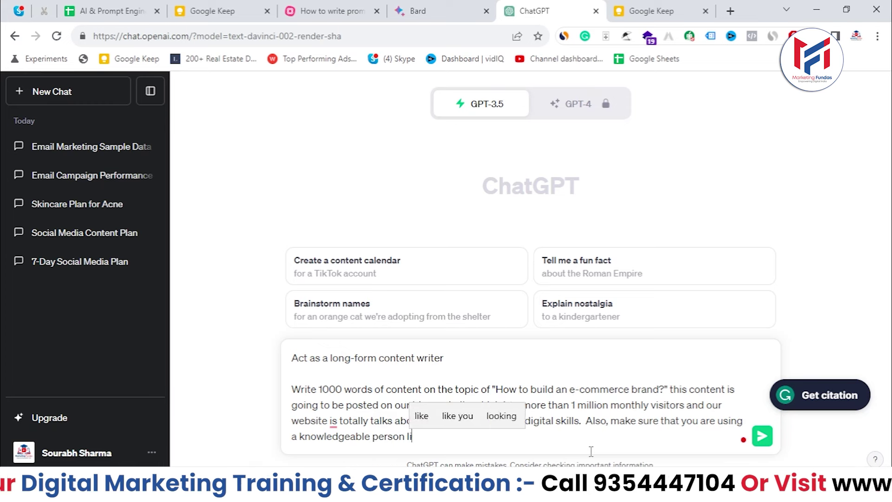
{"action": "type", "text": "ke to"}
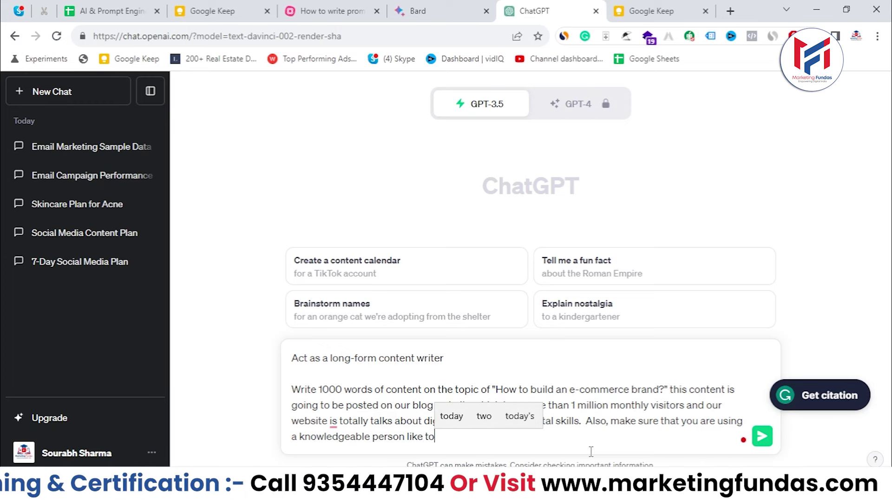
{"action": "type", "text": "ne."}
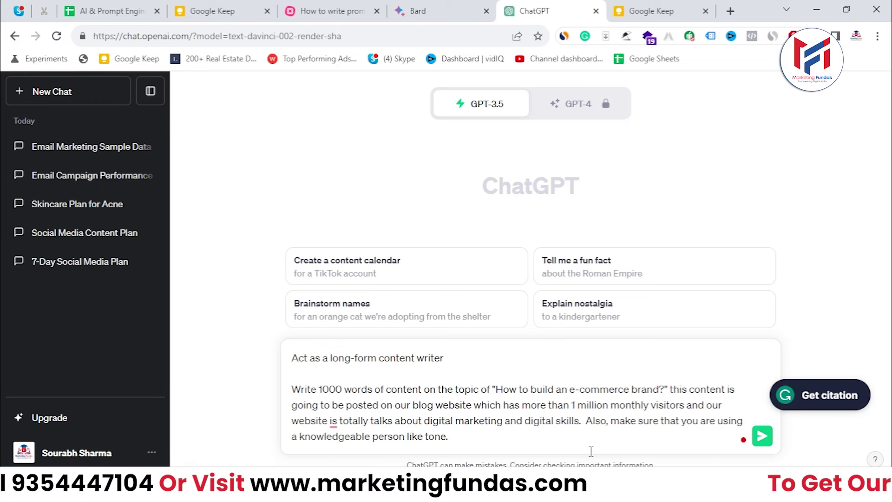
Remove the unnecessary "is" before "totally", hyphenate "person-like" using the grammar suggestions, and submit the prompt
{"action": "left_click", "coordinate": [334, 420]}
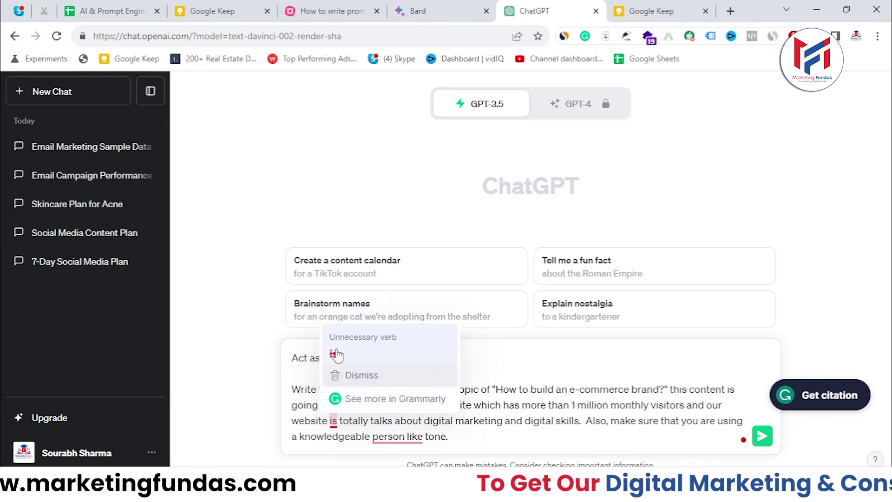
{"action": "left_click", "coordinate": [358, 372]}
{"action": "left_click", "coordinate": [390, 437]}
{"action": "left_click", "coordinate": [402, 372]}
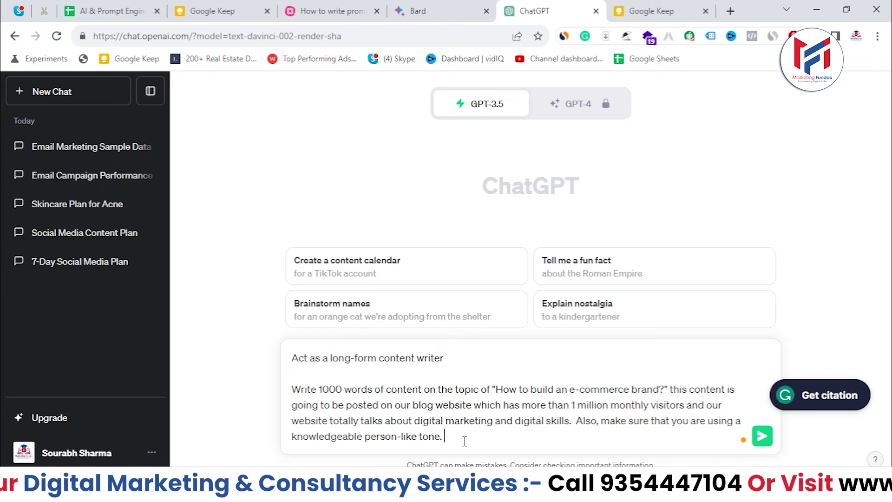
{"action": "left_click", "coordinate": [761, 437]}
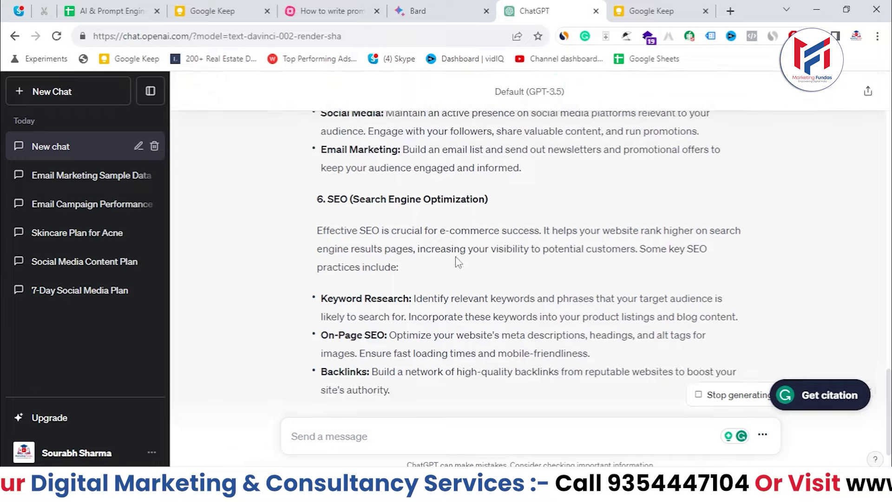
Review the generated article from its title and introduction through the brand identity, niche and products, and professional website sections
{"action": "scroll", "coordinate": [457, 262], "scroll_direction": "up", "scroll_amount": 13}
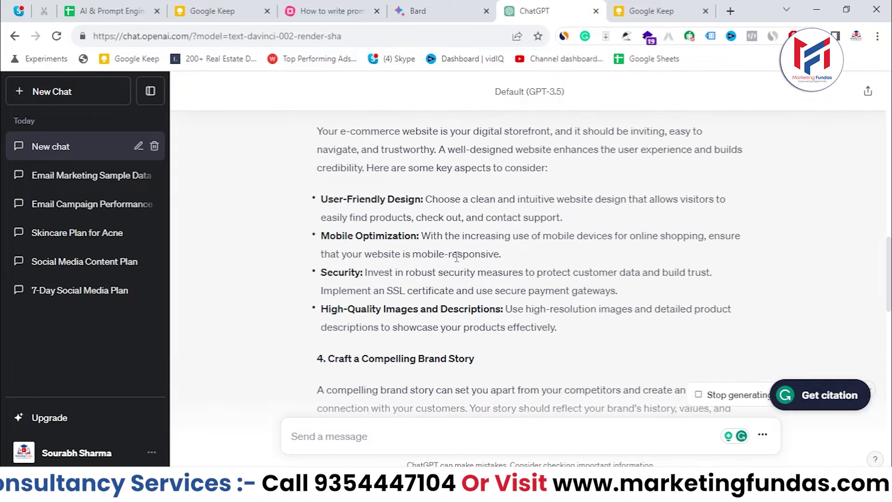
{"action": "scroll", "coordinate": [456, 259], "scroll_direction": "up", "scroll_amount": 10}
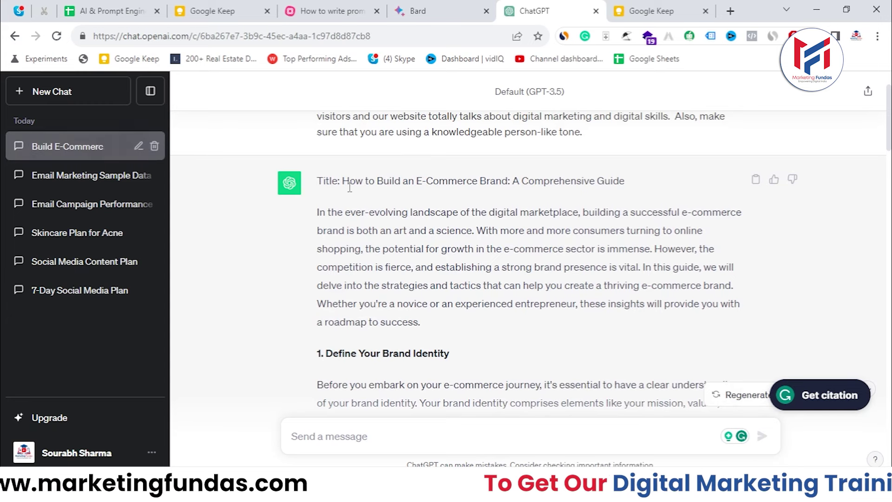
{"action": "left_click_drag", "start_coordinate": [343, 182], "coordinate": [644, 187]}
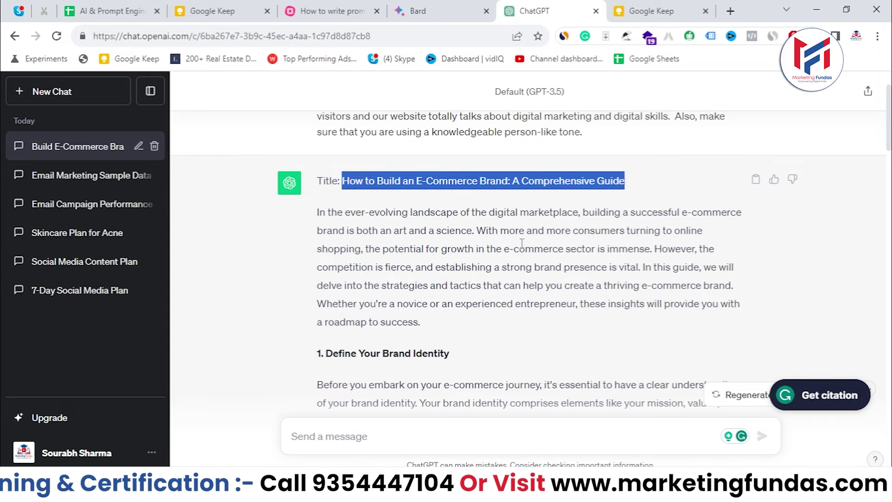
{"action": "left_click", "coordinate": [314, 214]}
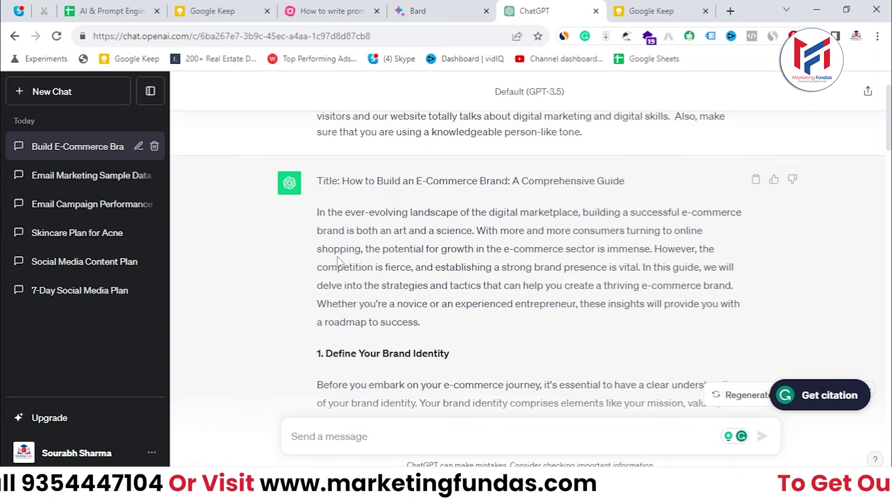
{"action": "scroll", "coordinate": [338, 260], "scroll_direction": "down", "scroll_amount": 3}
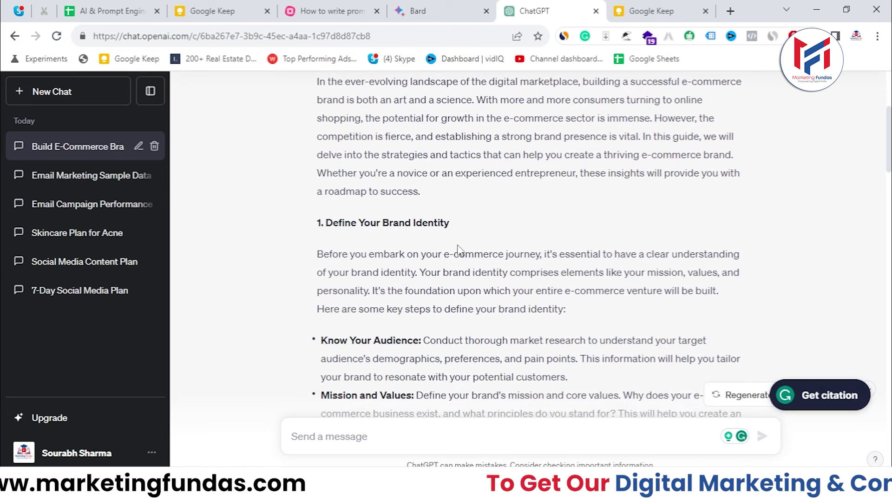
{"action": "scroll", "coordinate": [382, 254], "scroll_direction": "down", "scroll_amount": 3}
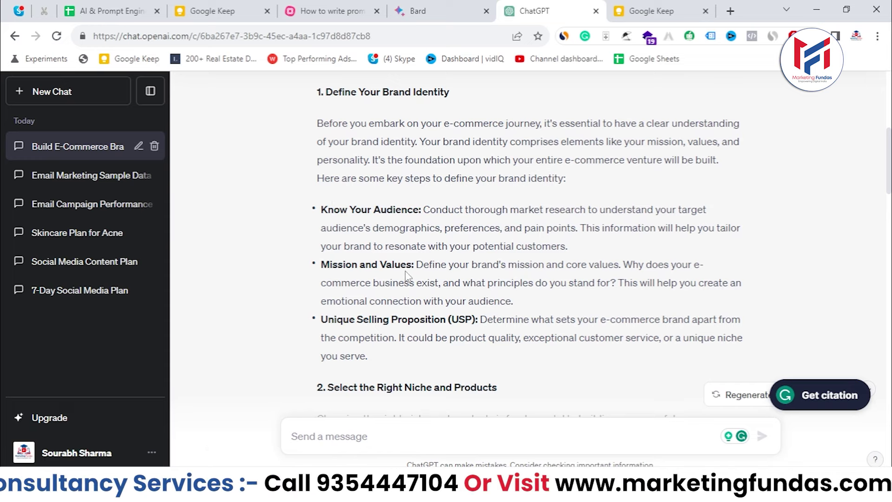
{"action": "scroll", "coordinate": [422, 263], "scroll_direction": "down", "scroll_amount": 2}
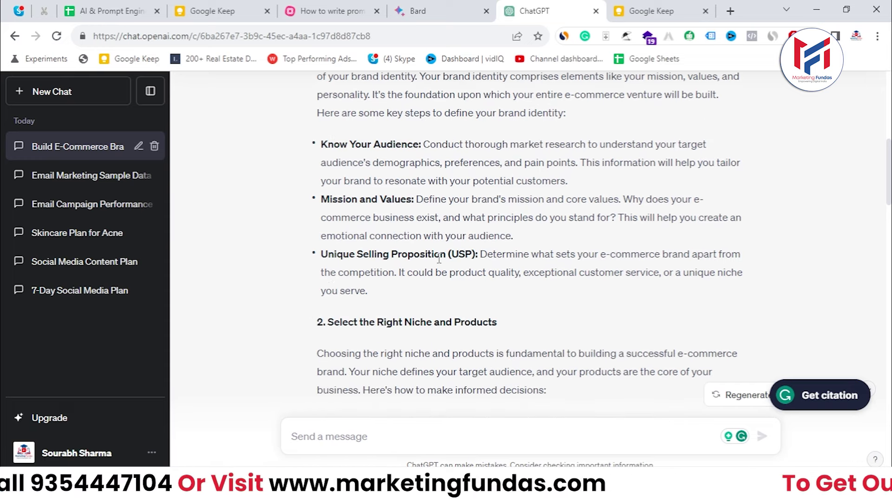
{"action": "scroll", "coordinate": [439, 259], "scroll_direction": "down", "scroll_amount": 2}
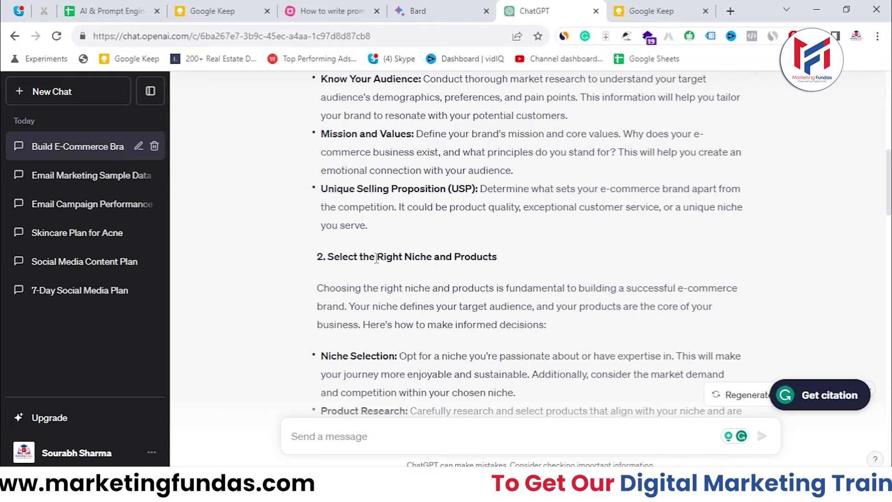
{"action": "scroll", "coordinate": [330, 283], "scroll_direction": "down", "scroll_amount": 2}
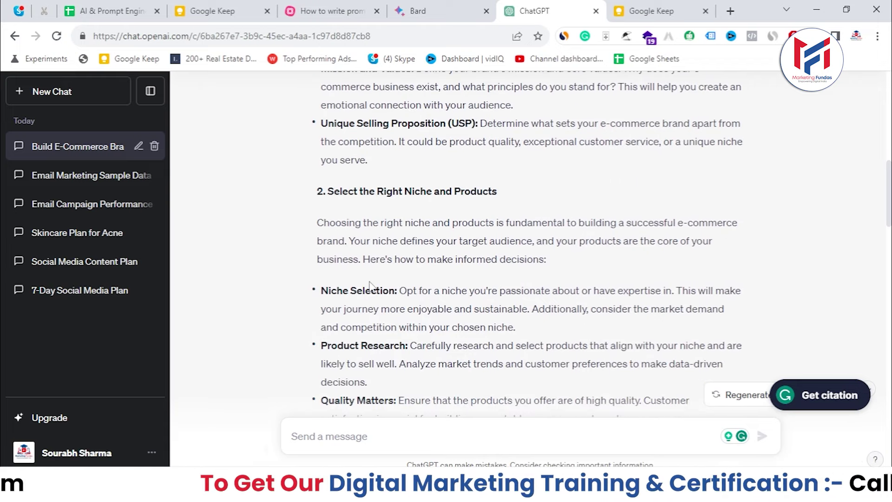
{"action": "scroll", "coordinate": [331, 277], "scroll_direction": "down", "scroll_amount": 2}
{"action": "scroll", "coordinate": [325, 285], "scroll_direction": "down", "scroll_amount": 2}
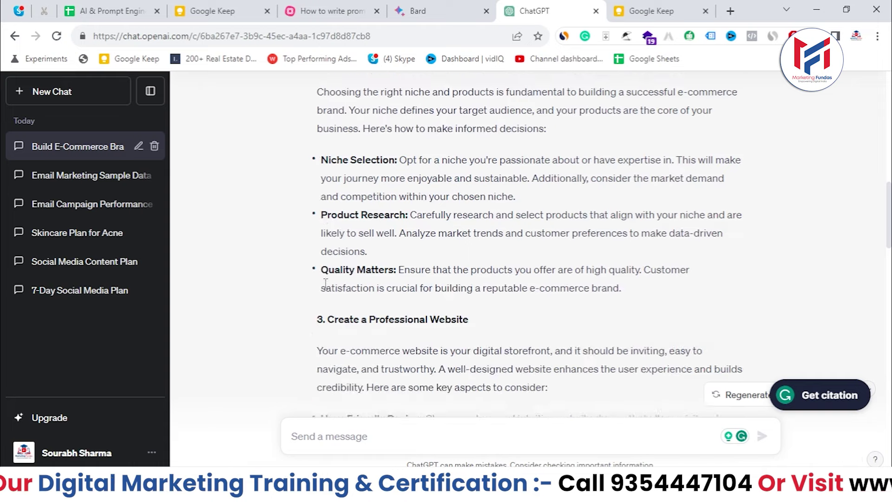
{"action": "scroll", "coordinate": [337, 256], "scroll_direction": "down", "scroll_amount": 2}
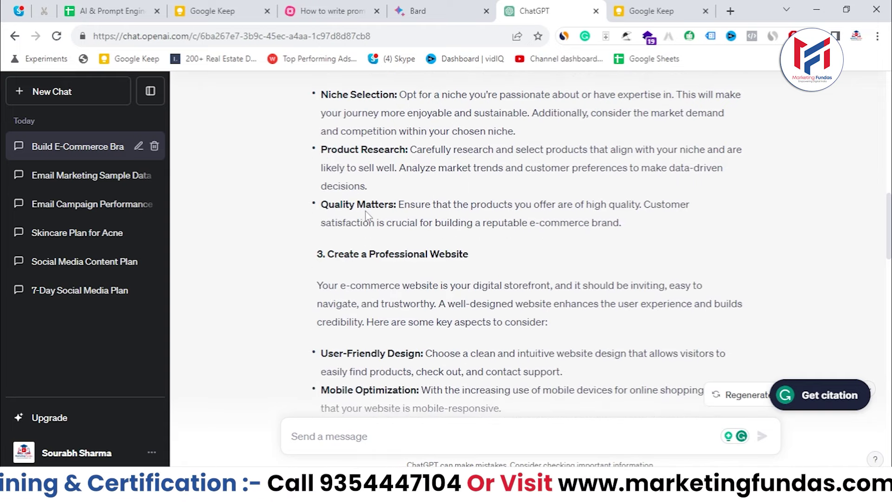
{"action": "scroll", "coordinate": [357, 210], "scroll_direction": "down", "scroll_amount": 2}
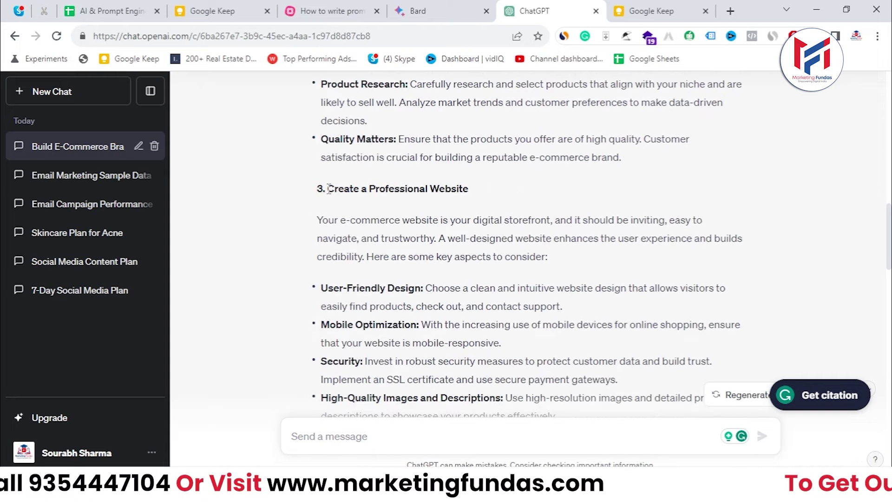
{"action": "scroll", "coordinate": [478, 208], "scroll_direction": "down", "scroll_amount": 2}
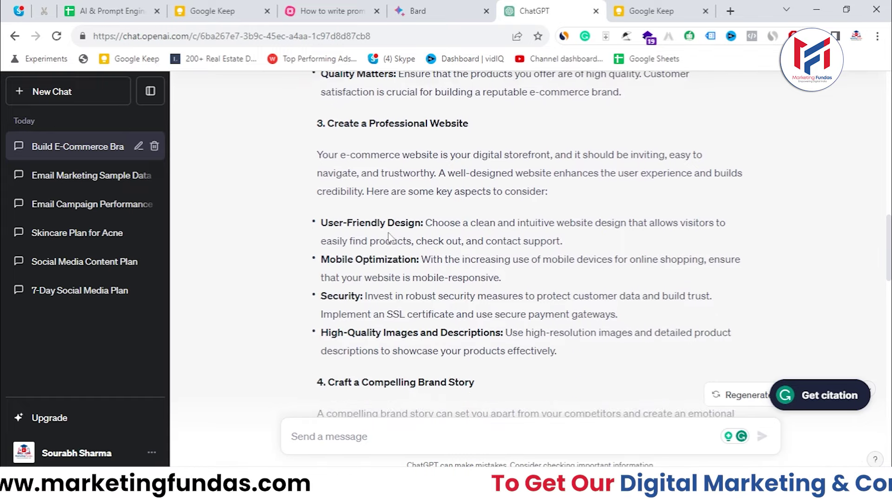
{"action": "scroll", "coordinate": [335, 227], "scroll_direction": "up", "scroll_amount": 2}
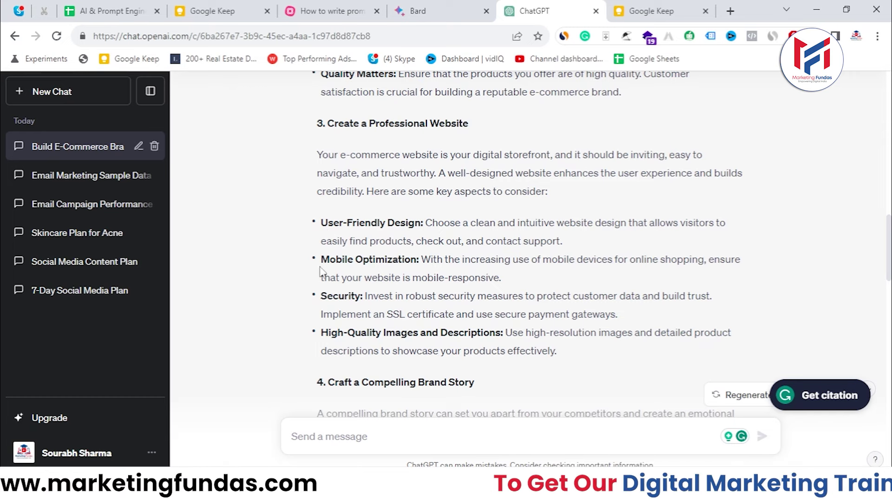
Review the rest of the generated article, from the brand story and content marketing sections through SEO, advertising and customer service to the conclusion
{"action": "scroll", "coordinate": [328, 267], "scroll_direction": "down", "scroll_amount": 2}
{"action": "scroll", "coordinate": [337, 241], "scroll_direction": "down", "scroll_amount": 1}
{"action": "scroll", "coordinate": [345, 239], "scroll_direction": "down", "scroll_amount": 2}
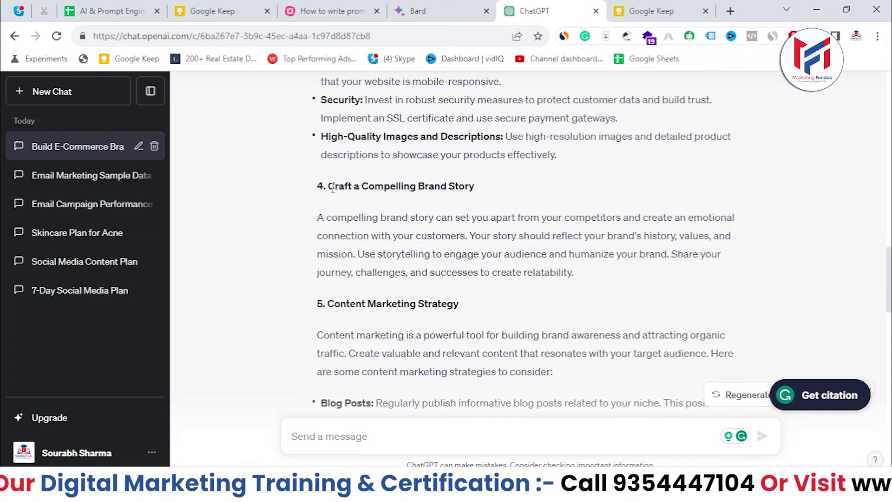
{"action": "scroll", "coordinate": [462, 211], "scroll_direction": "down", "scroll_amount": 2}
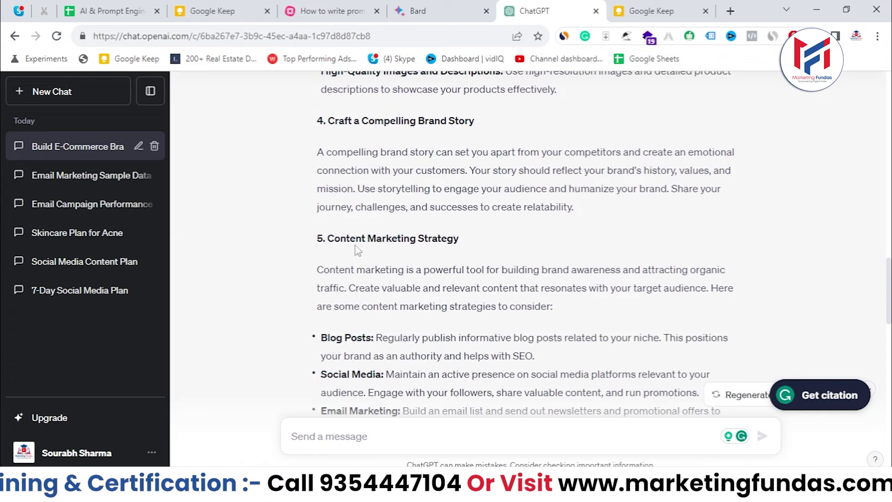
{"action": "scroll", "coordinate": [407, 249], "scroll_direction": "down", "scroll_amount": 4}
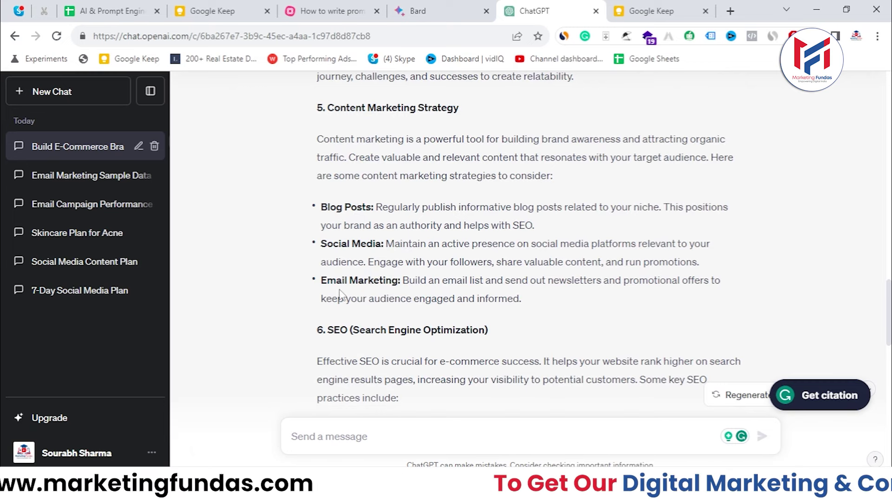
{"action": "scroll", "coordinate": [342, 295], "scroll_direction": "down", "scroll_amount": 1}
{"action": "scroll", "coordinate": [335, 257], "scroll_direction": "down", "scroll_amount": 2}
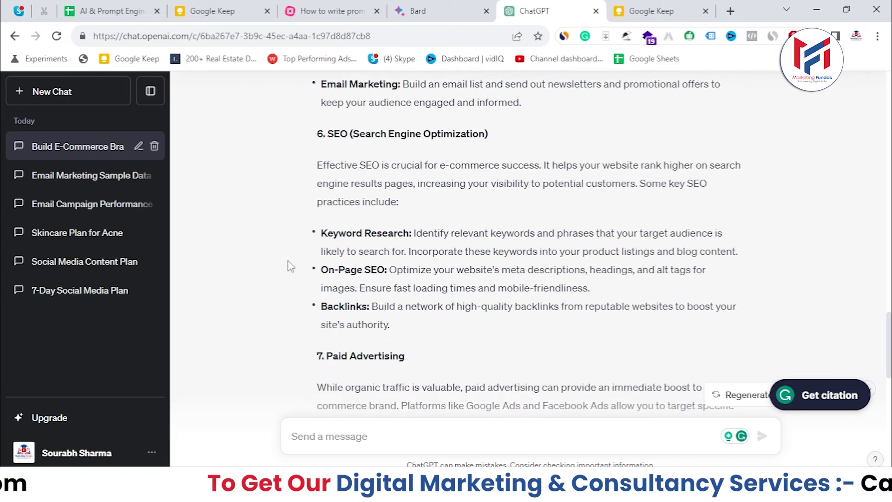
{"action": "scroll", "coordinate": [334, 280], "scroll_direction": "down", "scroll_amount": 3}
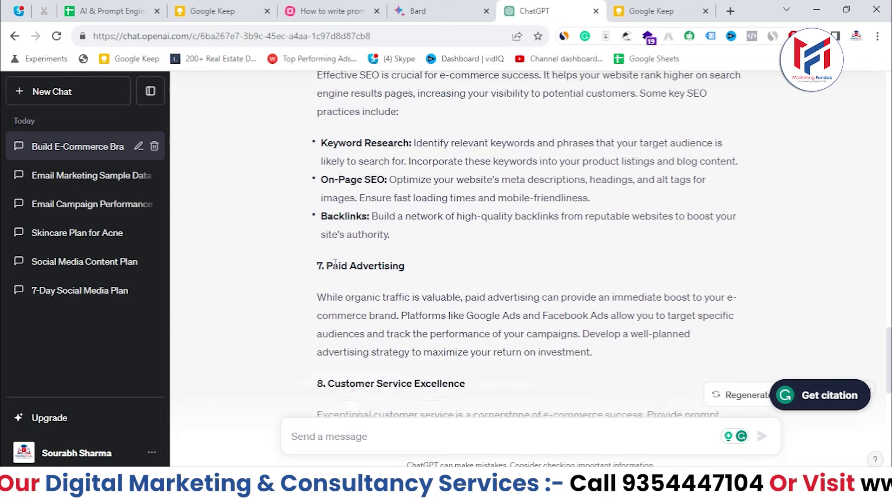
{"action": "scroll", "coordinate": [338, 178], "scroll_direction": "down", "scroll_amount": 1}
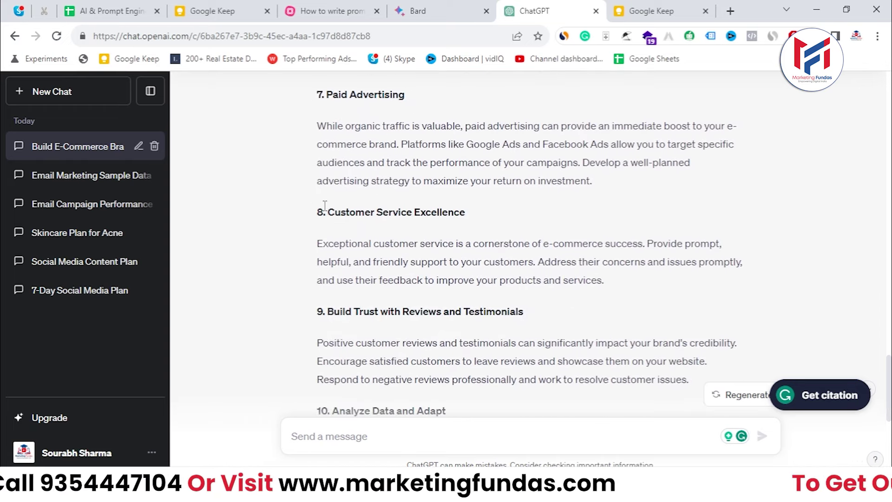
{"action": "scroll", "coordinate": [325, 206], "scroll_direction": "down", "scroll_amount": 5}
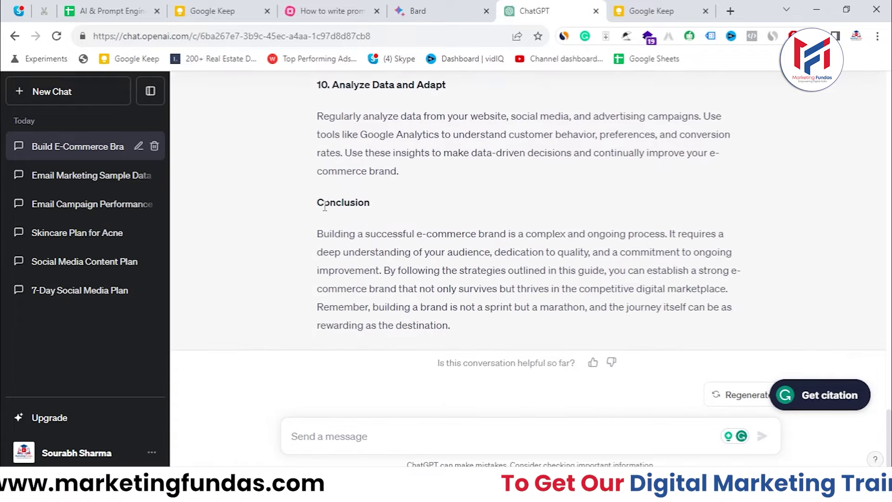
Count the words of the article body, from the introduction through the conclusion, with Word Counter Plus
{"action": "left_click_drag", "start_coordinate": [460, 330], "coordinate": [317, 268]}
{"action": "scroll", "coordinate": [413, 261], "scroll_direction": "down", "scroll_amount": 5}
{"action": "scroll", "coordinate": [412, 260], "scroll_direction": "down", "scroll_amount": 3}
{"action": "scroll", "coordinate": [411, 257], "scroll_direction": "up", "scroll_amount": 7}
{"action": "right_click", "coordinate": [412, 257]}
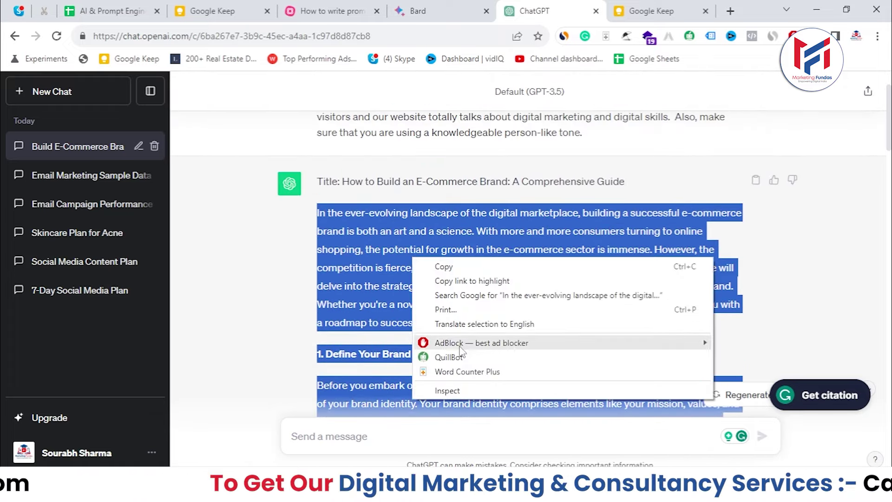
{"action": "left_click", "coordinate": [489, 372]}
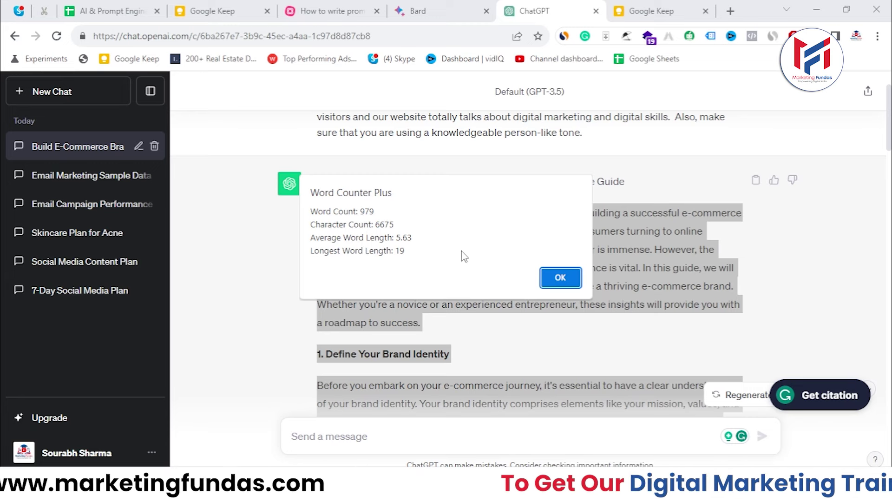
{"action": "left_click", "coordinate": [575, 284]}
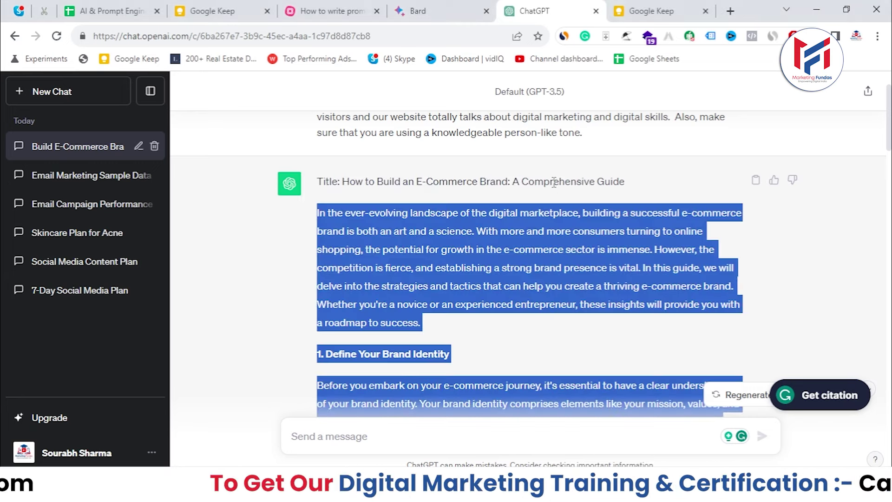
Count the words of the article's title line with Word Counter Plus
{"action": "triple_click", "coordinate": [555, 182]}
{"action": "right_click", "coordinate": [554, 184]}
{"action": "left_click", "coordinate": [564, 296]}
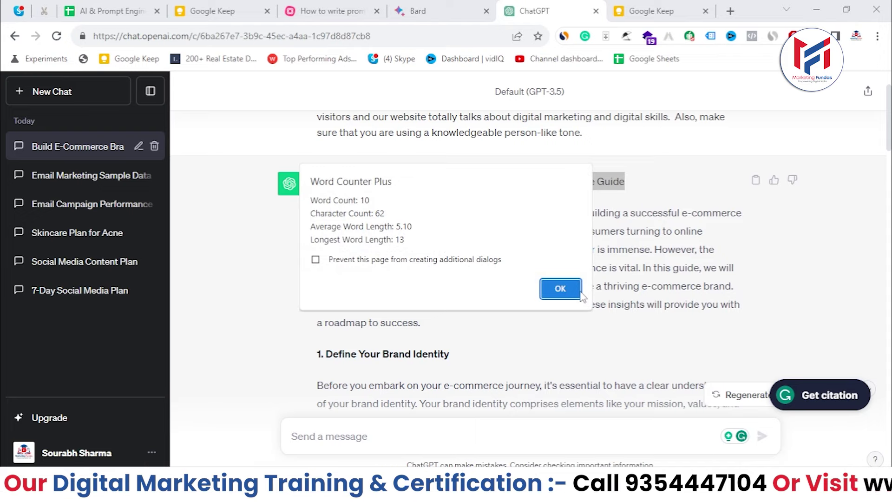
{"action": "left_click", "coordinate": [560, 289]}
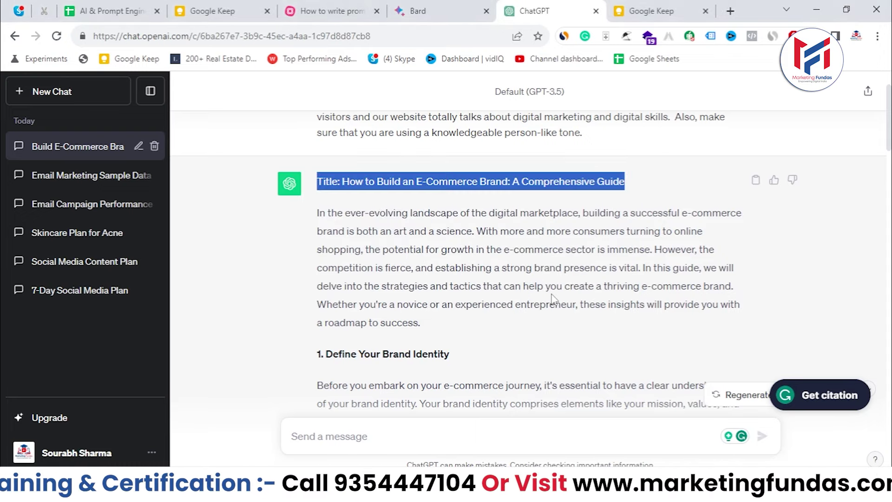
Compare the submitted prompt, including its 1000-word requirement and tone instruction, with the generated article's title, introduction and sections
{"action": "scroll", "coordinate": [552, 299], "scroll_direction": "up", "scroll_amount": 2}
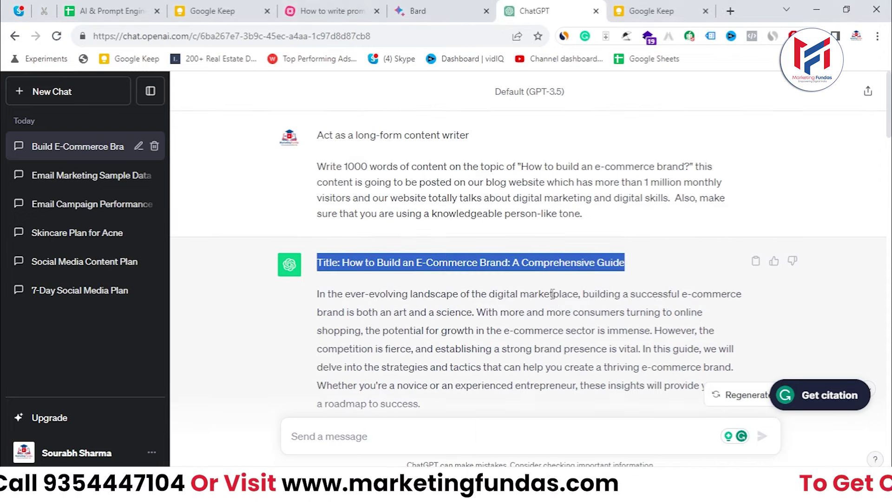
{"action": "left_click_drag", "start_coordinate": [343, 167], "coordinate": [363, 166]}
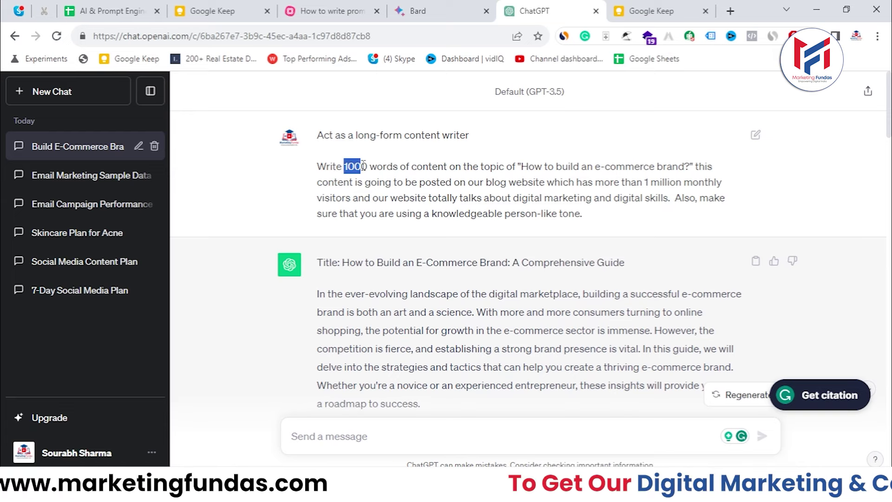
{"action": "scroll", "coordinate": [376, 276], "scroll_direction": "down", "scroll_amount": 4}
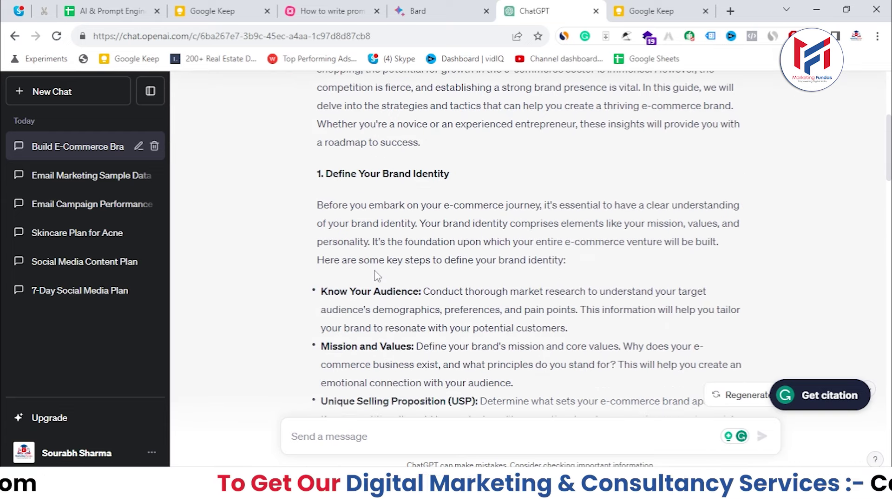
{"action": "scroll", "coordinate": [376, 276], "scroll_direction": "up", "scroll_amount": 4}
{"action": "left_click_drag", "start_coordinate": [586, 216], "coordinate": [328, 173]}
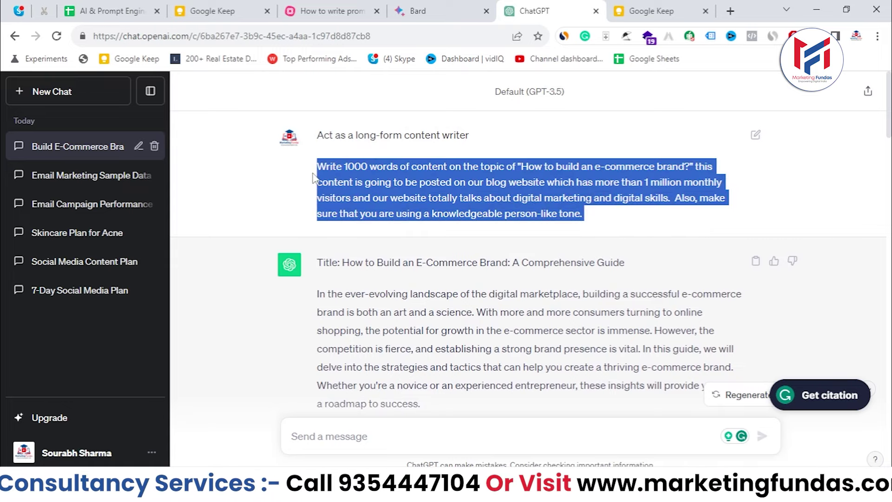
{"action": "scroll", "coordinate": [294, 194], "scroll_direction": "down", "scroll_amount": 3}
{"action": "left_click_drag", "start_coordinate": [317, 129], "coordinate": [338, 150]}
{"action": "scroll", "coordinate": [353, 175], "scroll_direction": "down", "scroll_amount": 2}
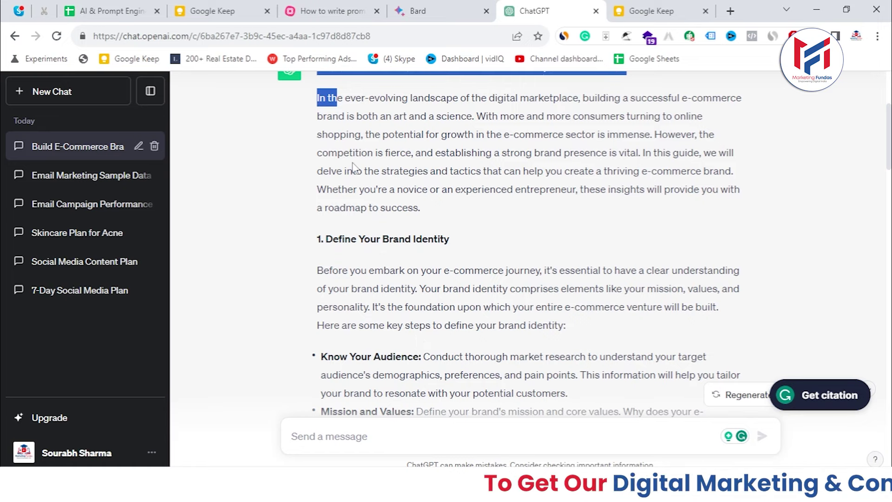
{"action": "scroll", "coordinate": [353, 167], "scroll_direction": "up", "scroll_amount": 2}
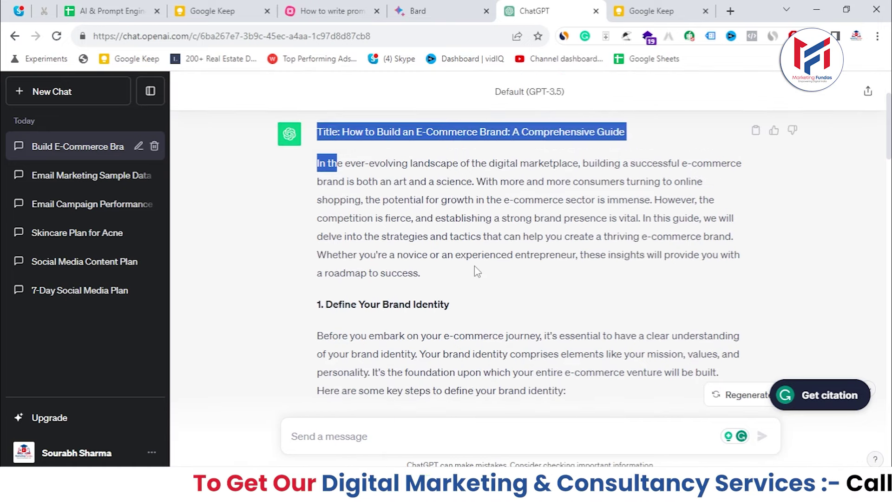
{"action": "scroll", "coordinate": [475, 265], "scroll_direction": "down", "scroll_amount": 20}
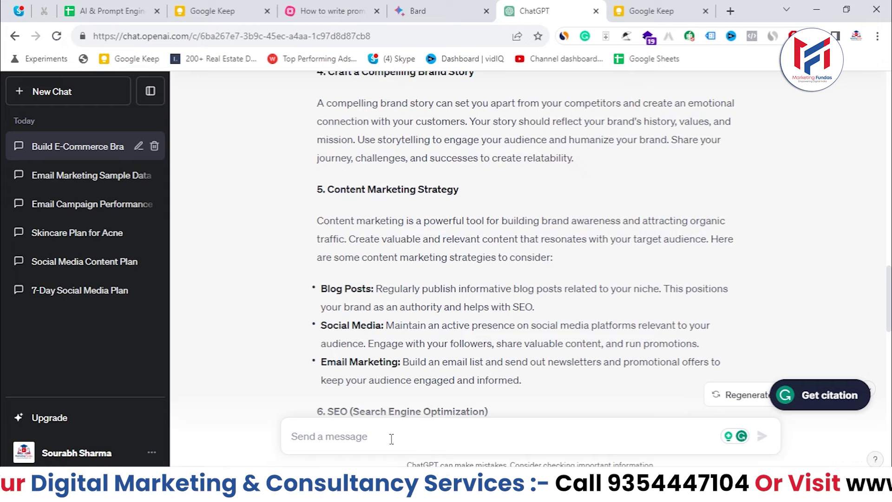
Start a follow-up message reading "rewrite it and don't use buzz words this time and"
{"action": "type", "text": "wr"}
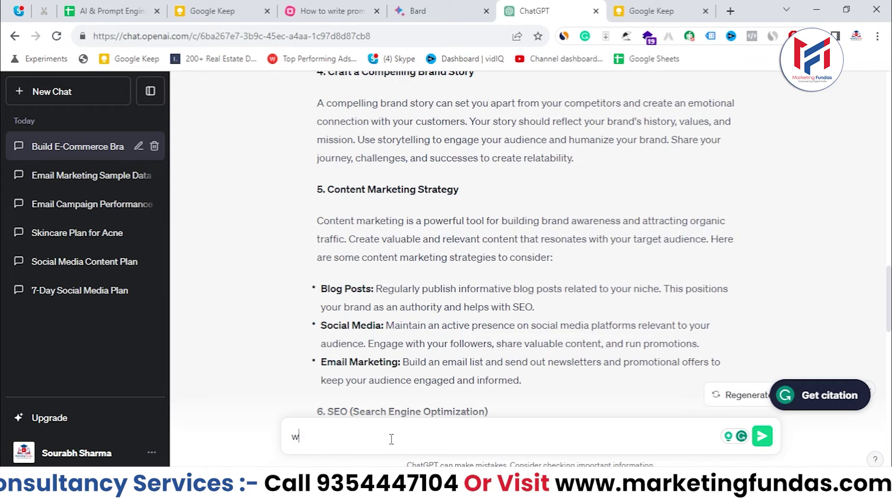
{"action": "key", "text": "BackSpace"}
{"action": "key", "text": "BackSpace"}
{"action": "type", "text": "rewri"}
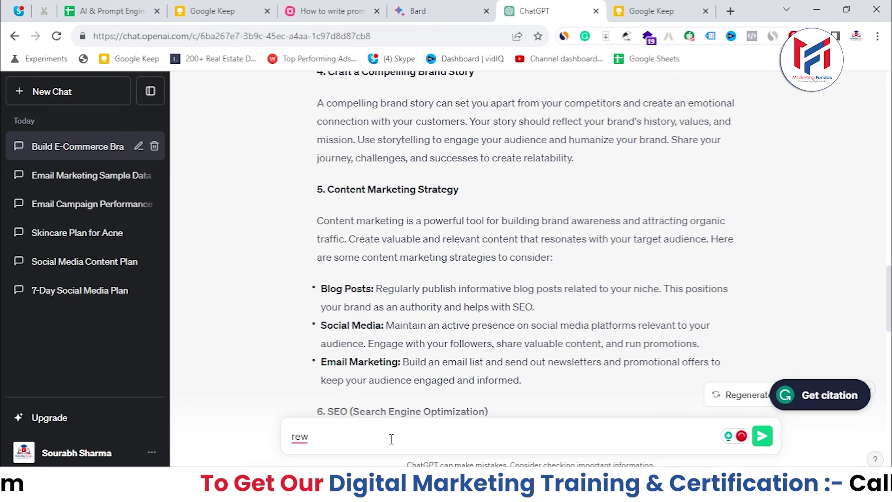
{"action": "type", "text": "rite it "}
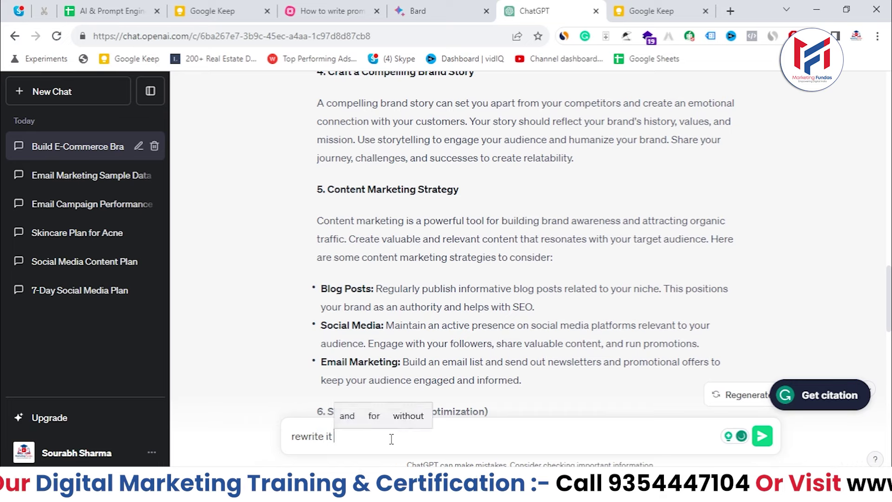
{"action": "type", "text": "and do"}
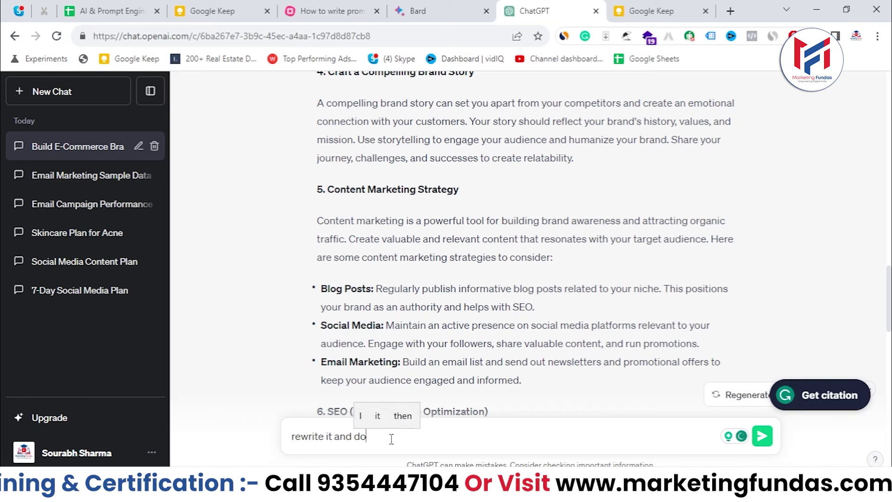
{"action": "type", "text": "n't "}
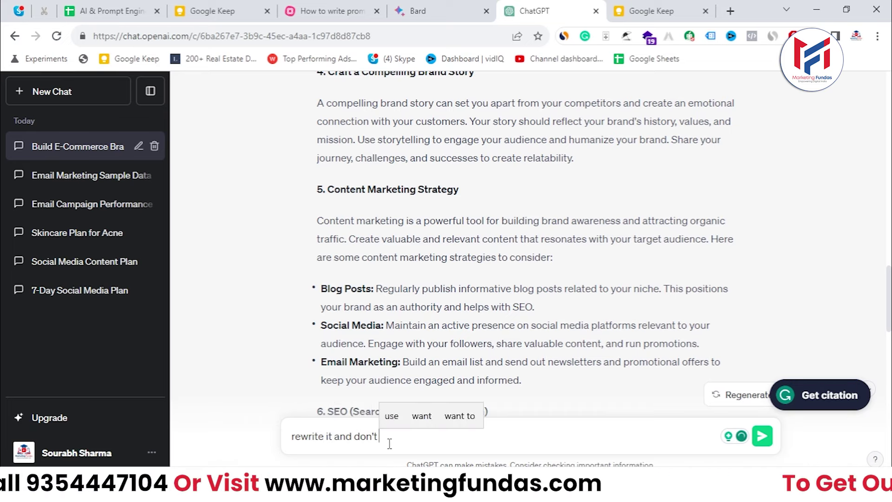
{"action": "type", "text": "use buzz"}
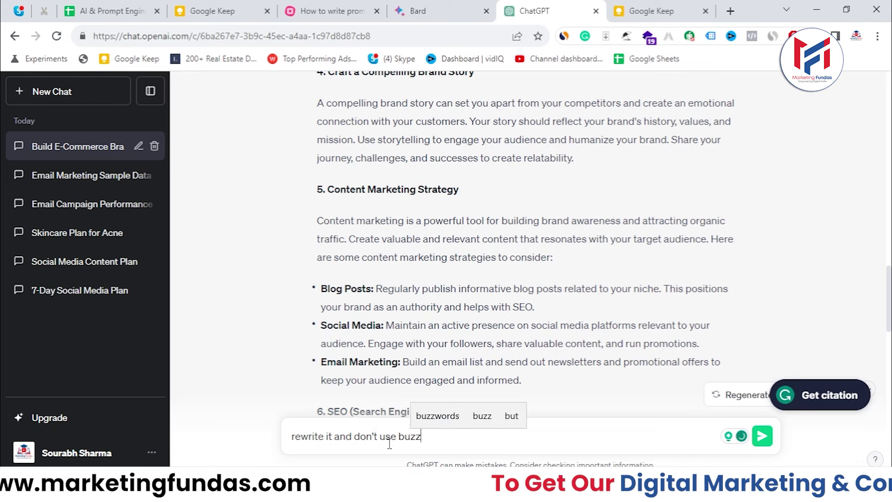
{"action": "type", "text": " word"}
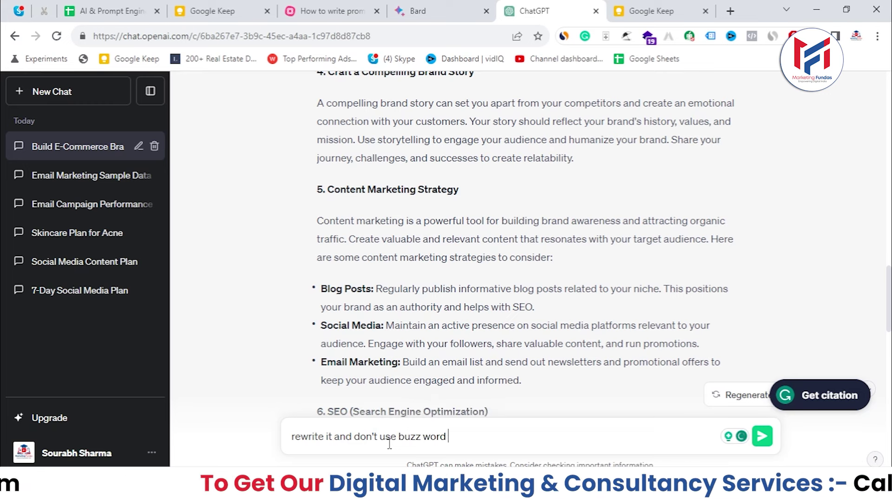
{"action": "type", "text": "s this ti"}
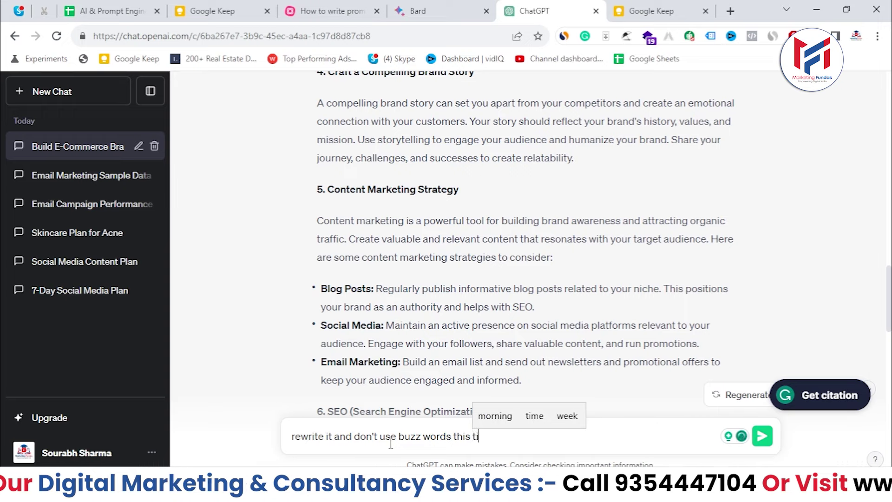
{"action": "type", "text": "me and "}
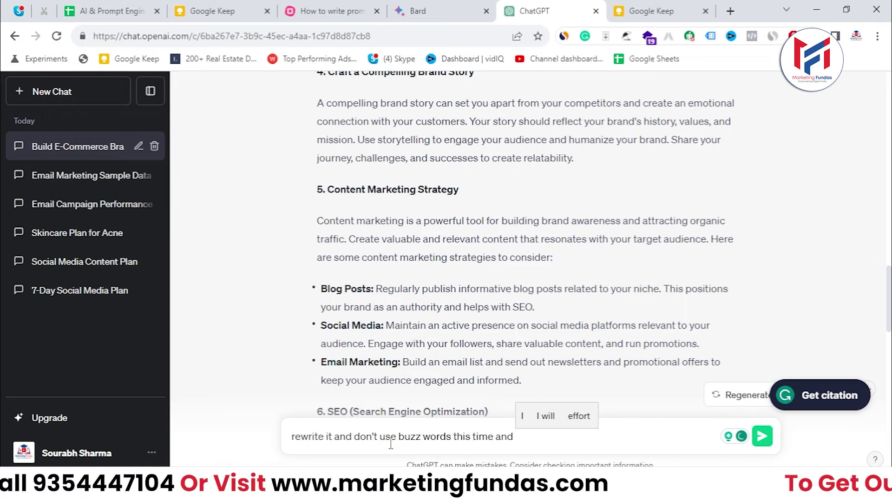
Complete the follow-up message with "add a reference about Marketing Fundas which is our digital marketing company."
{"action": "type", "text": "add "}
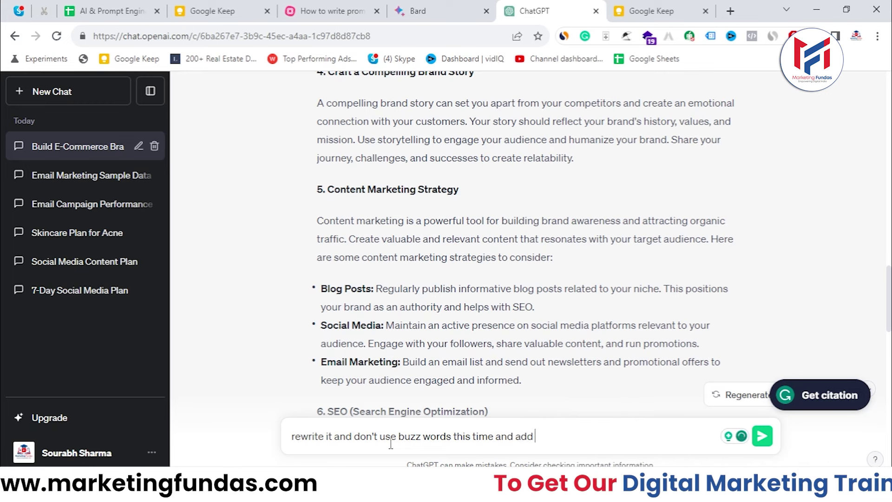
{"action": "type", "text": "a reffrece"}
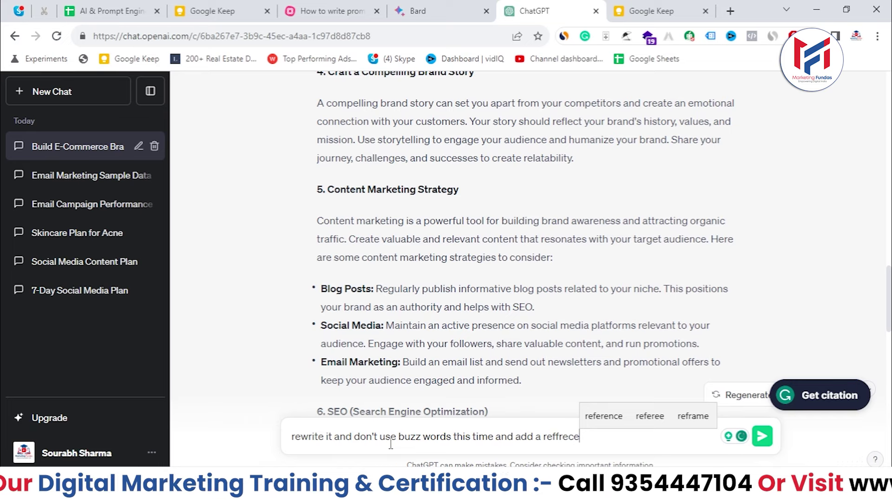
{"action": "key", "text": "Up"}
{"action": "key", "text": "Return"}
{"action": "type", "text": "about Marketing"}
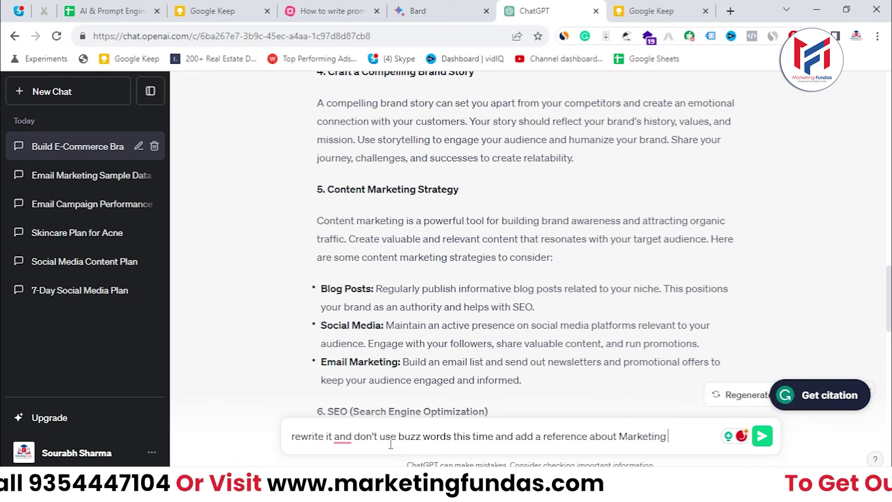
{"action": "type", "text": " Fu"}
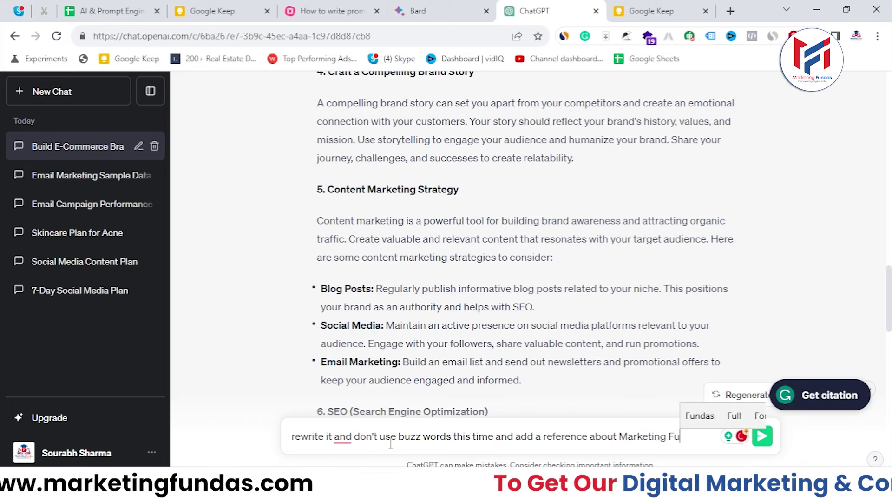
{"action": "type", "text": "cn"}
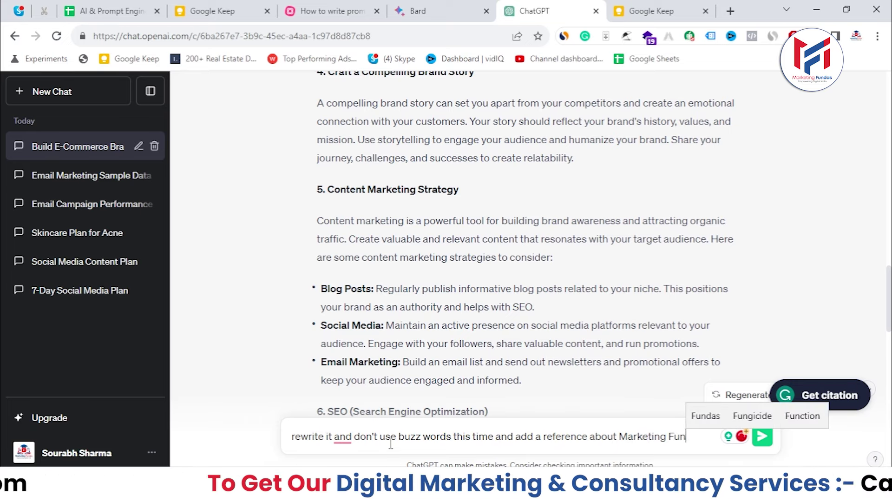
{"action": "type", "text": "das wdas whi"}
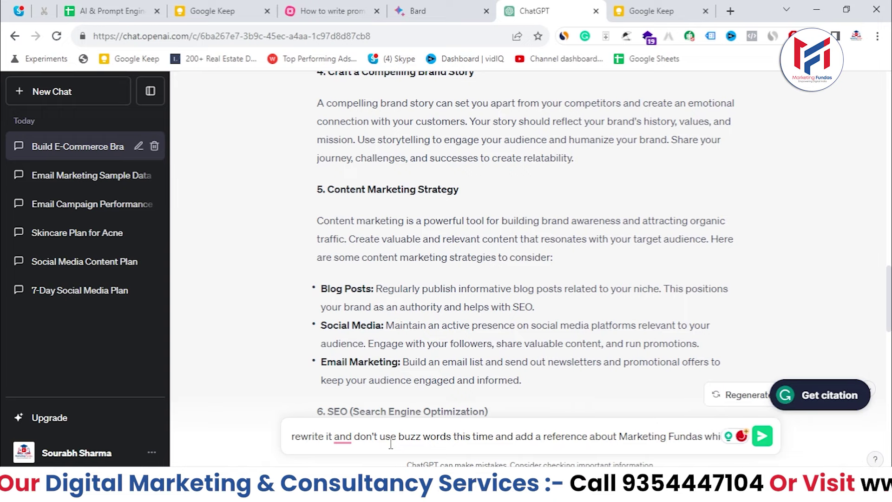
{"action": "type", "text": "ch is ou"}
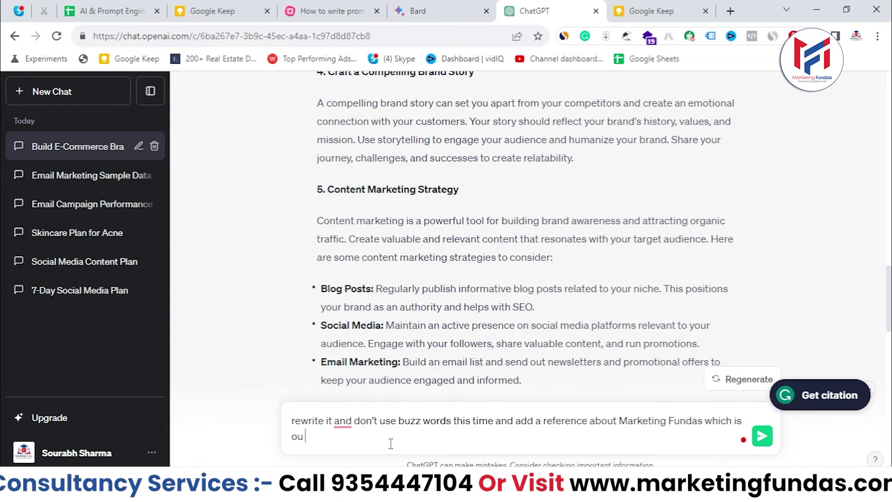
{"action": "type", "text": "r digital "}
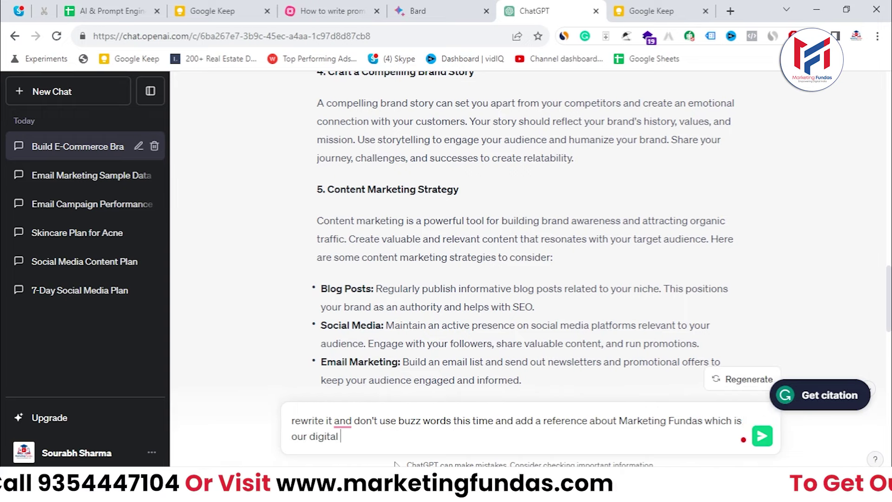
{"action": "type", "text": "marketing co"}
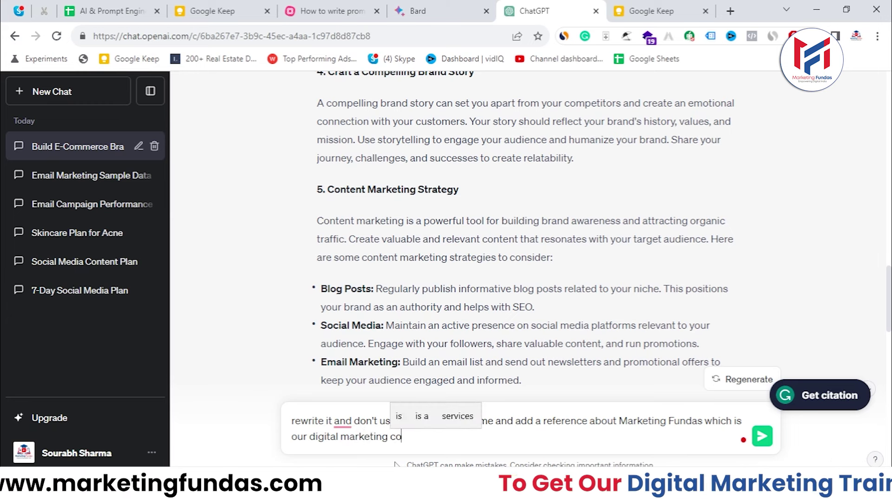
{"action": "type", "text": "mpany"}
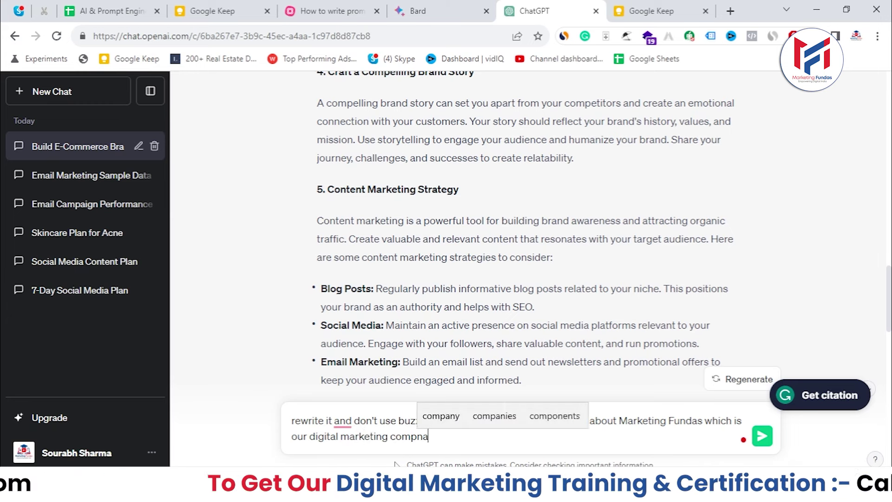
{"action": "type", "text": "."}
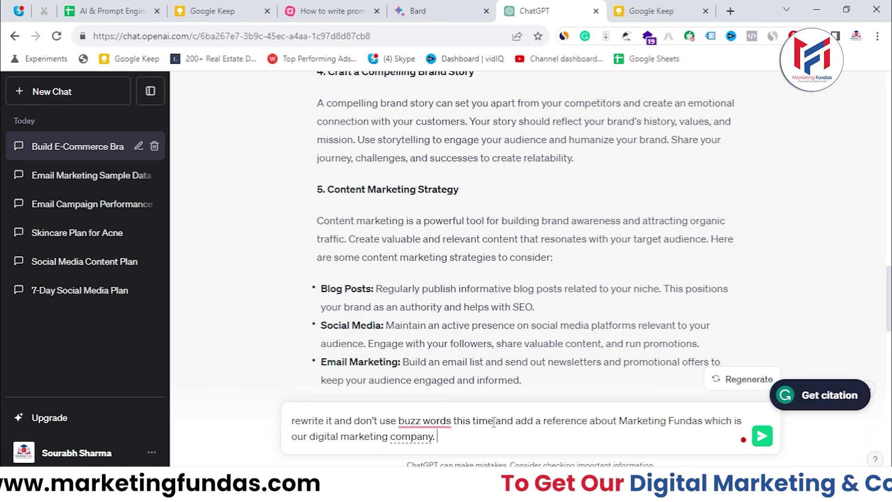
Correct "buzz words" to "buzzwords" in the follow-up message and send it
{"action": "left_click", "coordinate": [424, 421]}
{"action": "left_click", "coordinate": [458, 346]}
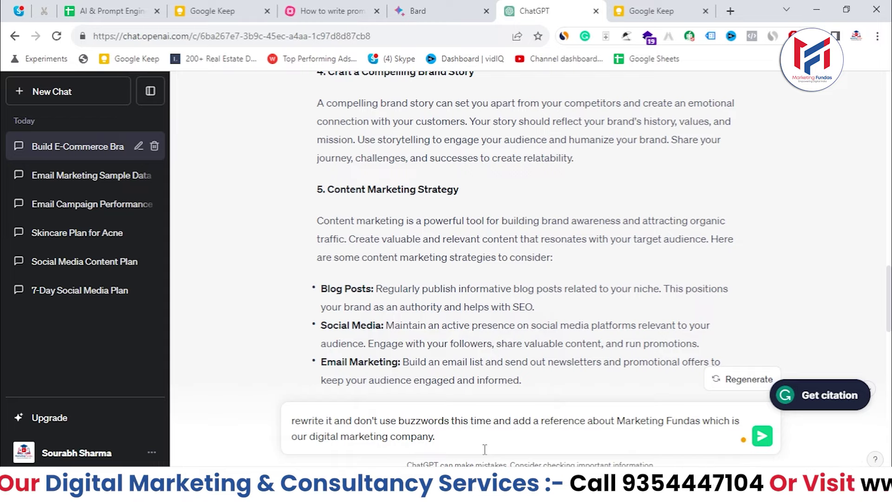
{"action": "left_click", "coordinate": [762, 436]}
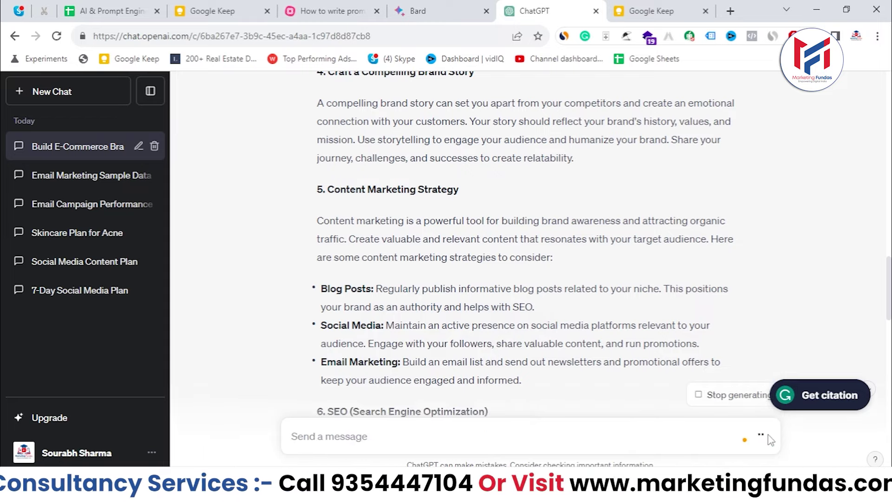
Review the rewritten article from its title and introduction through the numbered sections to the conclusion
{"action": "scroll", "coordinate": [674, 384], "scroll_direction": "down", "scroll_amount": 20}
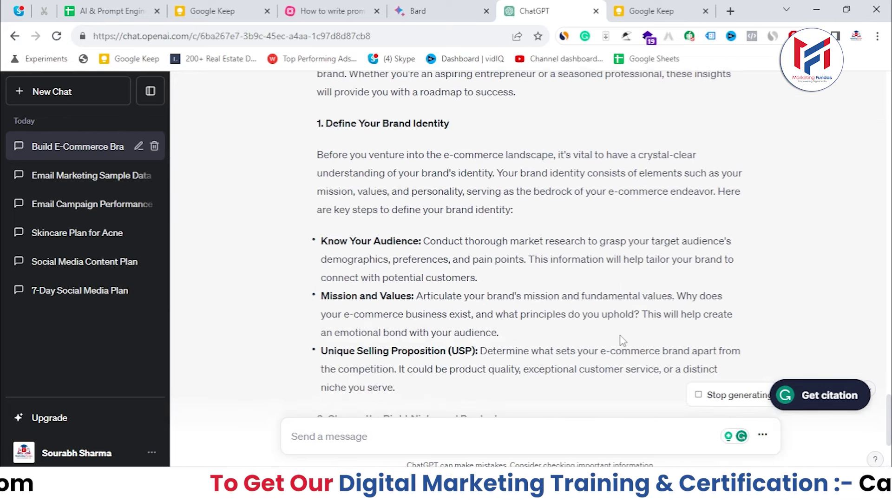
{"action": "scroll", "coordinate": [578, 321], "scroll_direction": "up", "scroll_amount": 5}
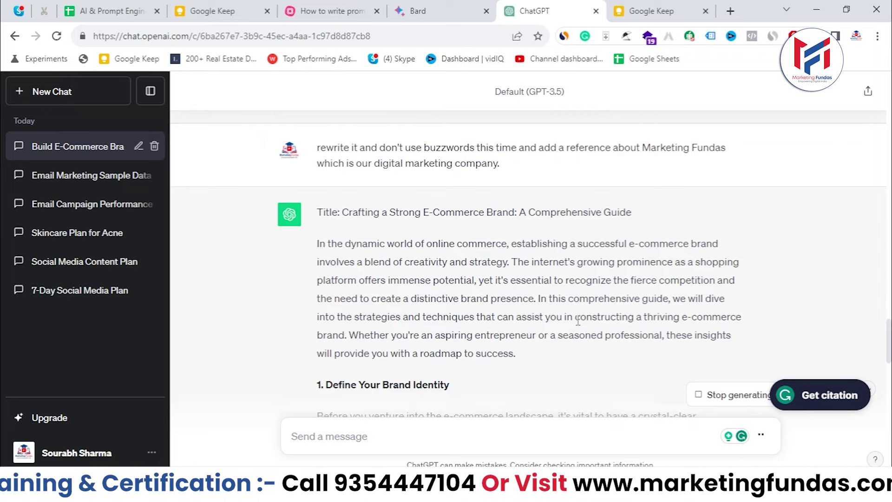
{"action": "scroll", "coordinate": [572, 317], "scroll_direction": "down", "scroll_amount": 10}
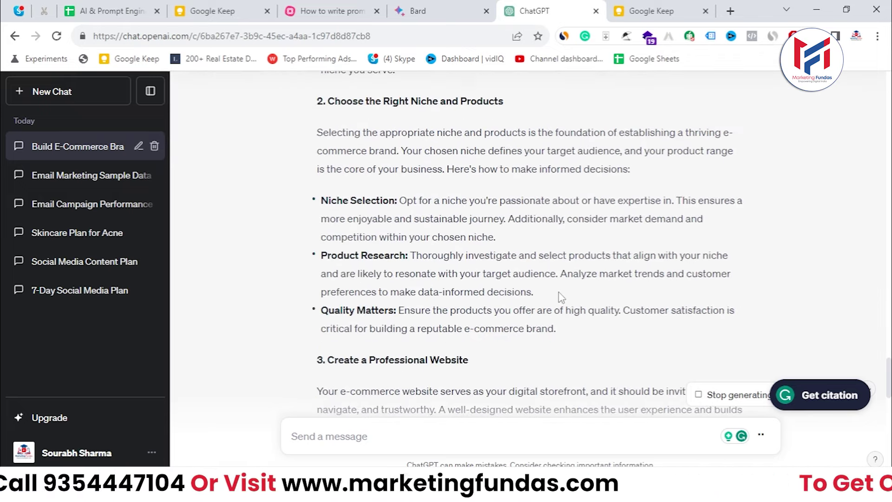
{"action": "scroll", "coordinate": [559, 295], "scroll_direction": "down", "scroll_amount": 13}
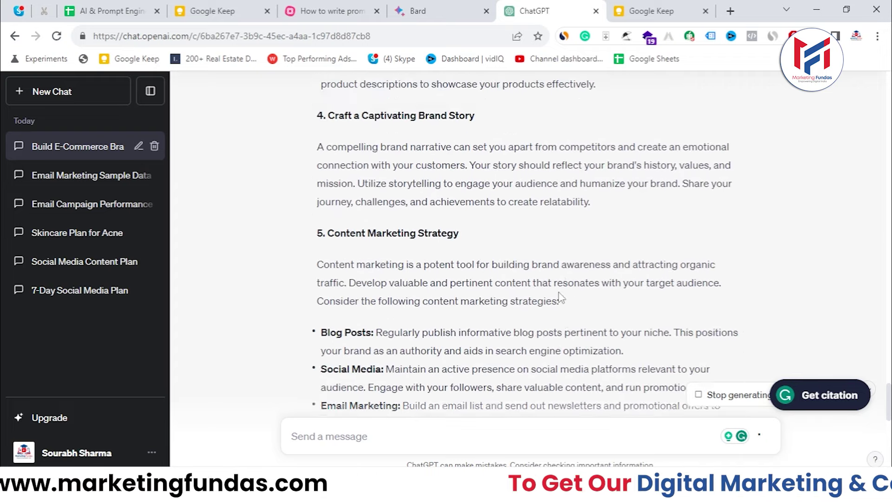
{"action": "scroll", "coordinate": [559, 291], "scroll_direction": "down", "scroll_amount": 16}
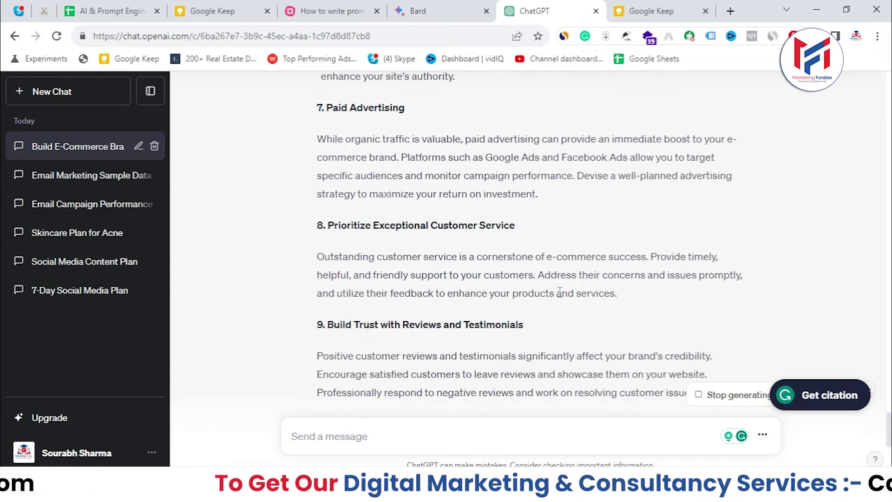
{"action": "scroll", "coordinate": [560, 292], "scroll_direction": "down", "scroll_amount": 4}
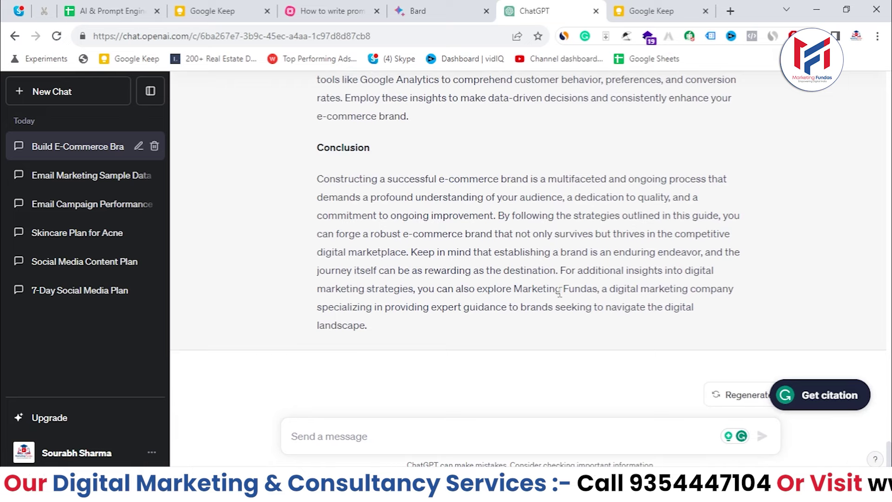
{"action": "scroll", "coordinate": [403, 285], "scroll_direction": "up", "scroll_amount": 4}
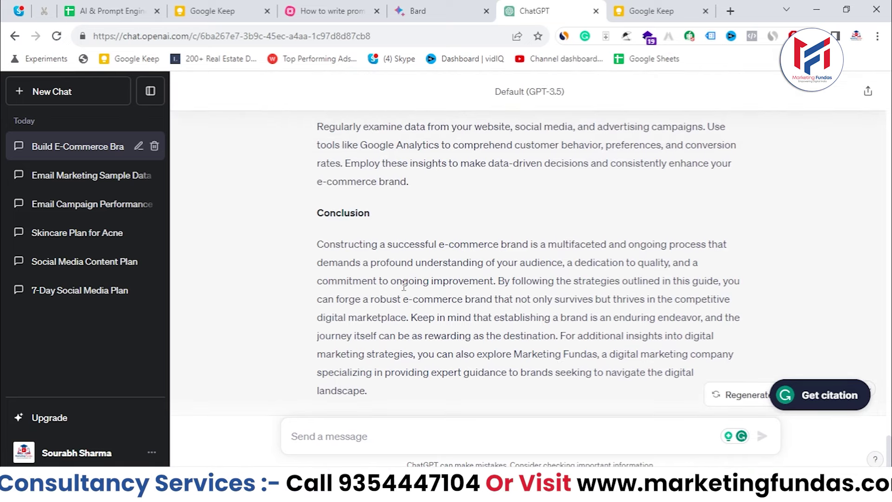
{"action": "scroll", "coordinate": [403, 285], "scroll_direction": "down", "scroll_amount": 4}
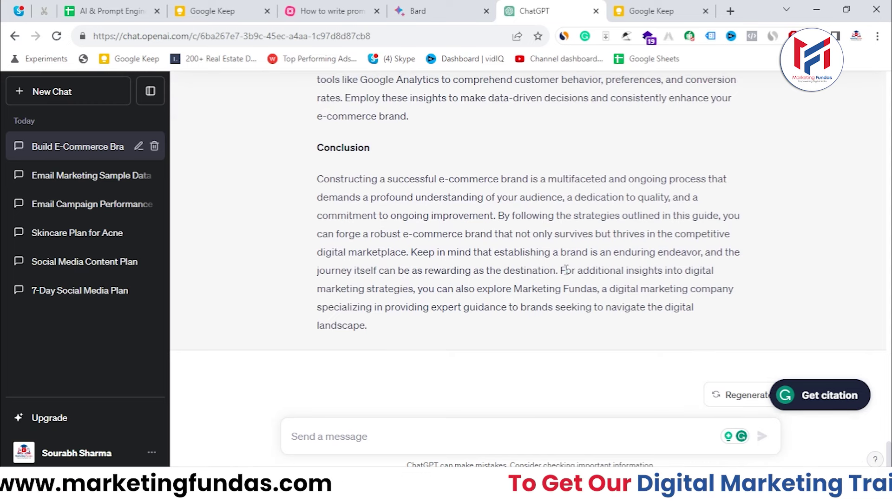
Examine the Marketing Fundas reference in the conclusion, highlighting its sentence, and look back through the rewritten article to its title
{"action": "left_click_drag", "start_coordinate": [566, 269], "coordinate": [593, 329]}
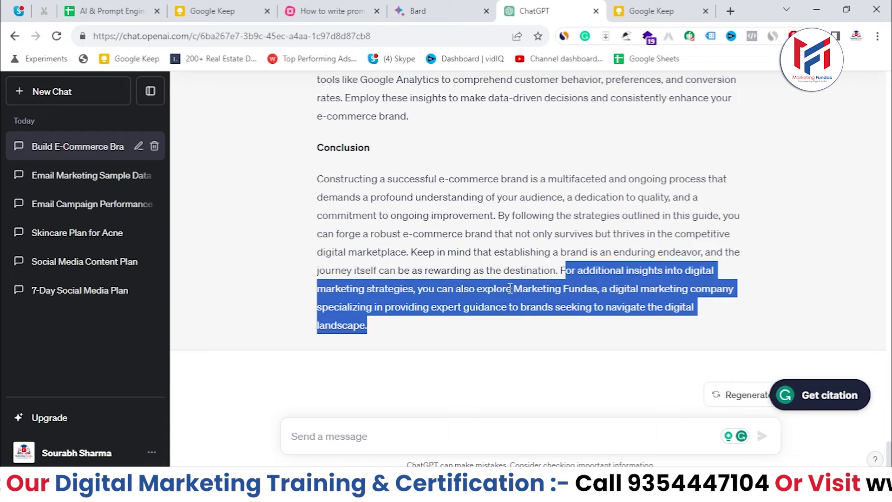
{"action": "left_click", "coordinate": [534, 288]}
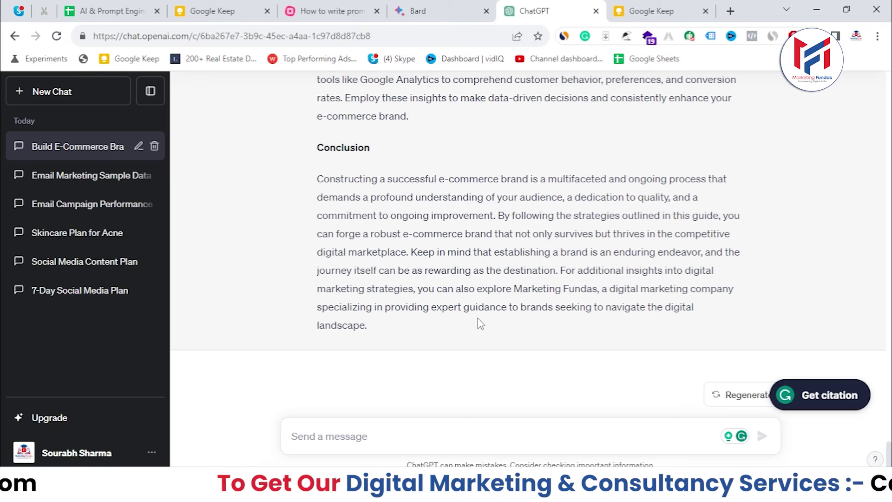
{"action": "left_click_drag", "start_coordinate": [415, 323], "coordinate": [375, 278]}
{"action": "scroll", "coordinate": [376, 278], "scroll_direction": "up", "scroll_amount": 15}
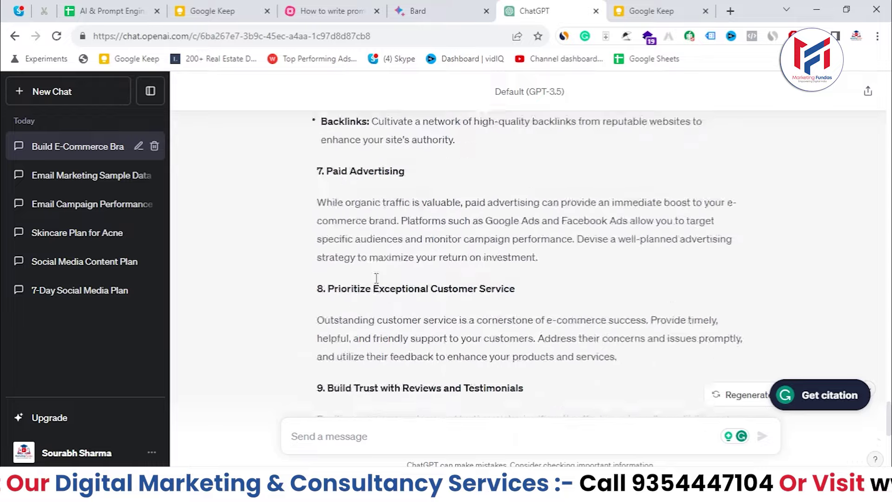
{"action": "scroll", "coordinate": [376, 278], "scroll_direction": "up", "scroll_amount": 15}
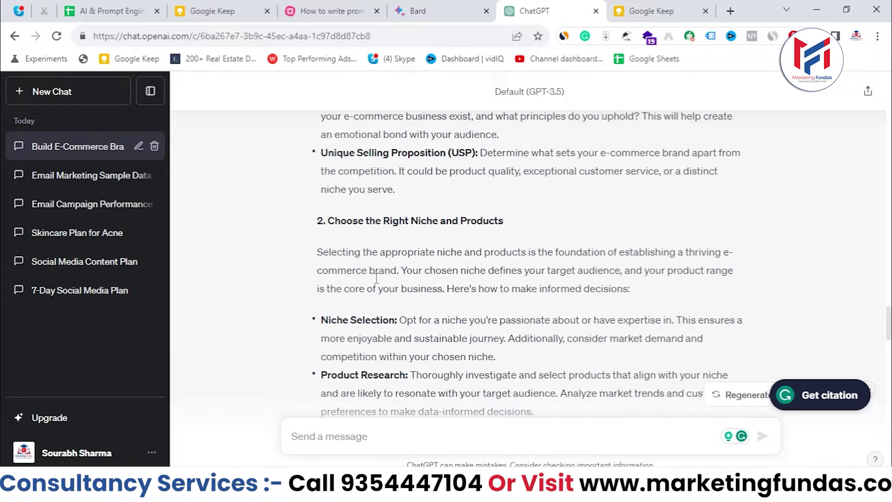
{"action": "scroll", "coordinate": [376, 278], "scroll_direction": "up", "scroll_amount": 10}
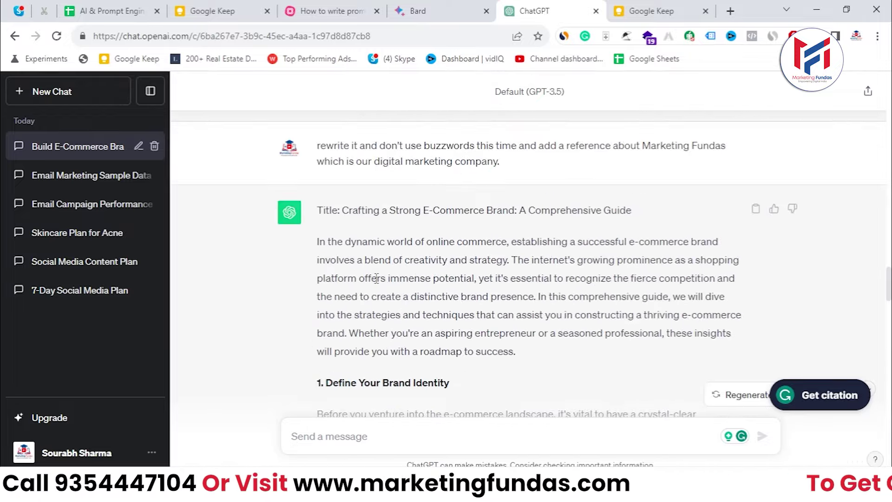
Switch to the Google Keep note that lists the Option 1 topic and the Option 2 keywords
{"action": "left_click", "coordinate": [636, 7]}
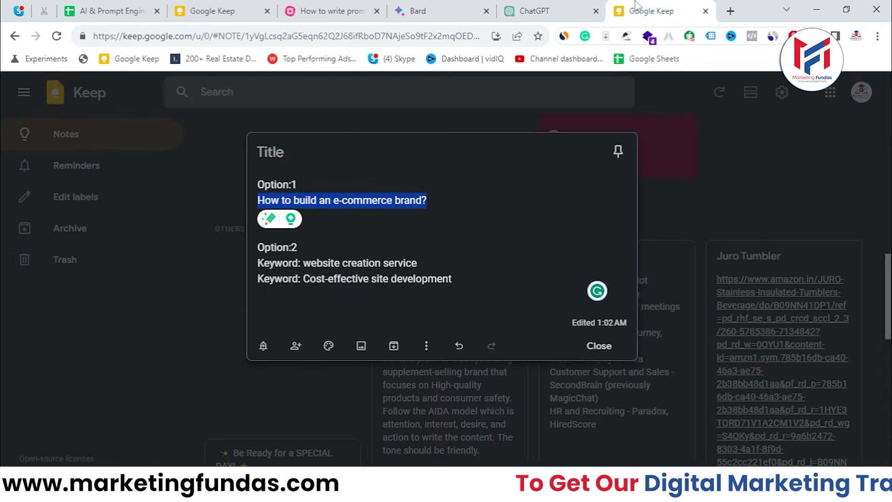